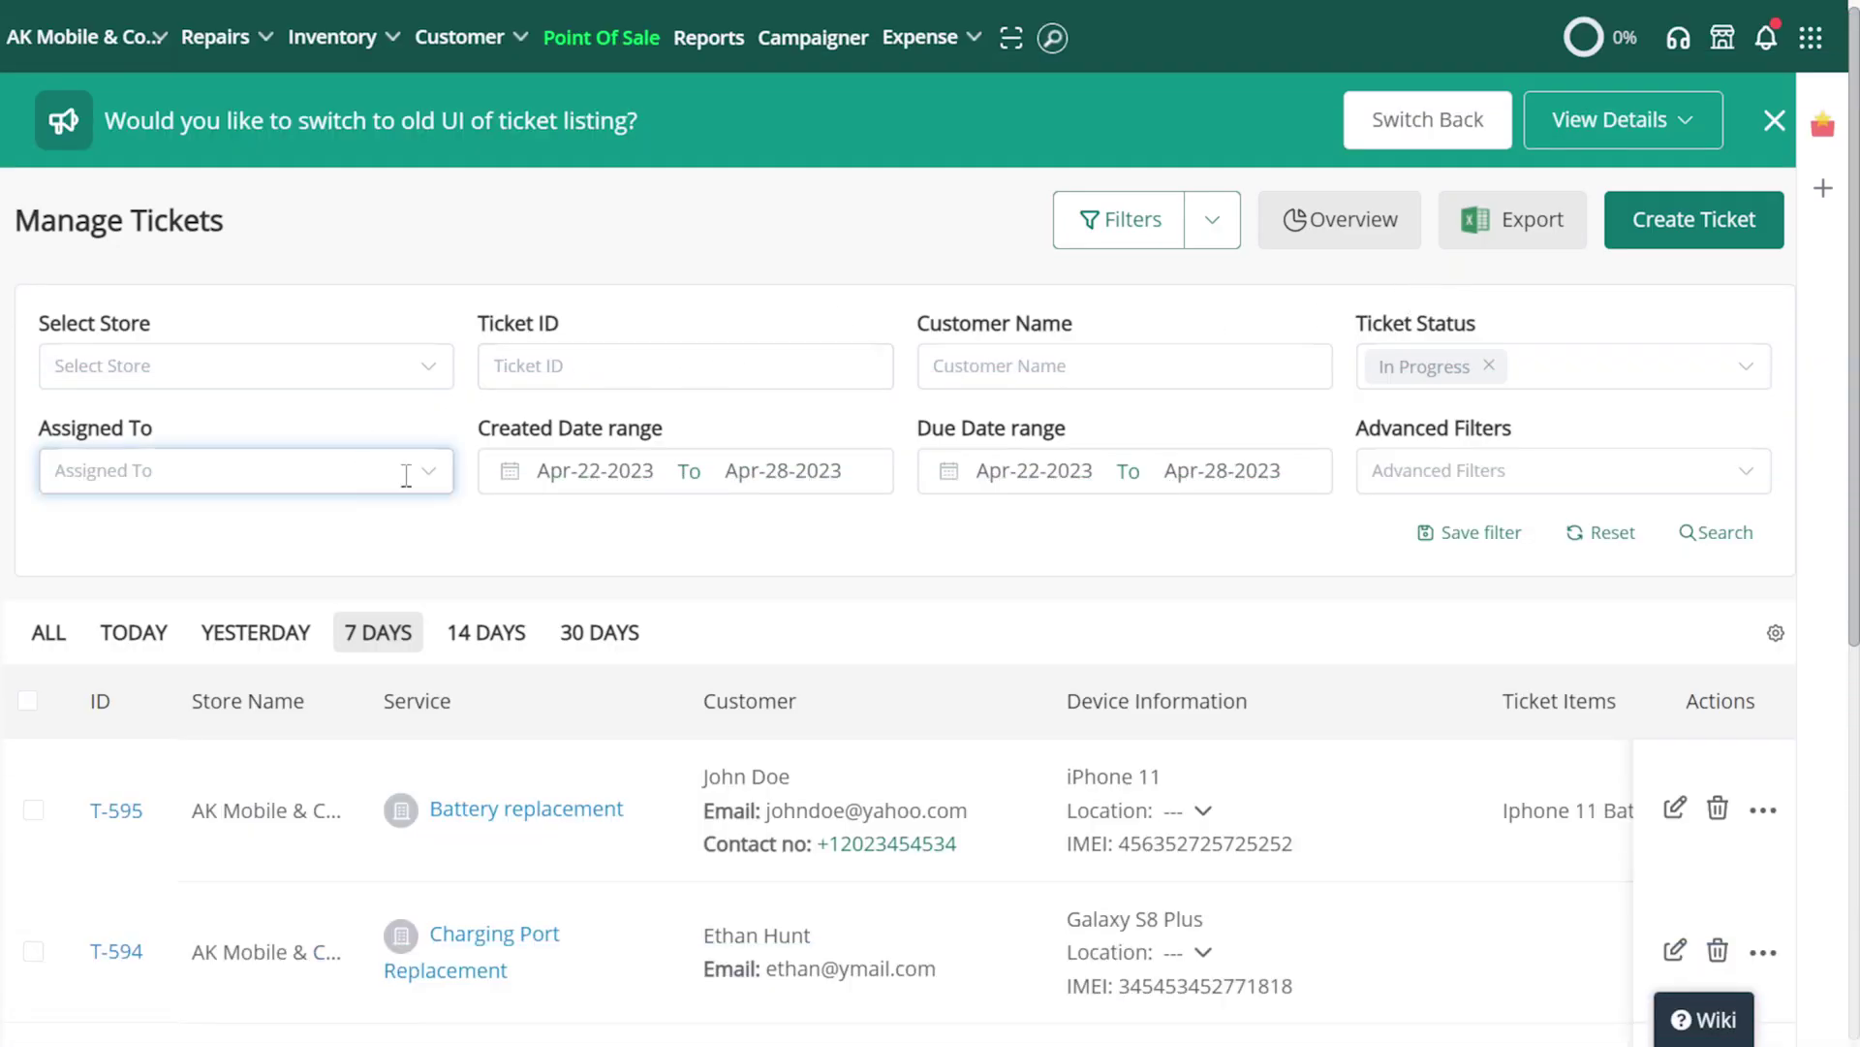
Narrow the in-progress ticket filter to tickets assigned to Fred
left_click(429, 485)
left_click(354, 548)
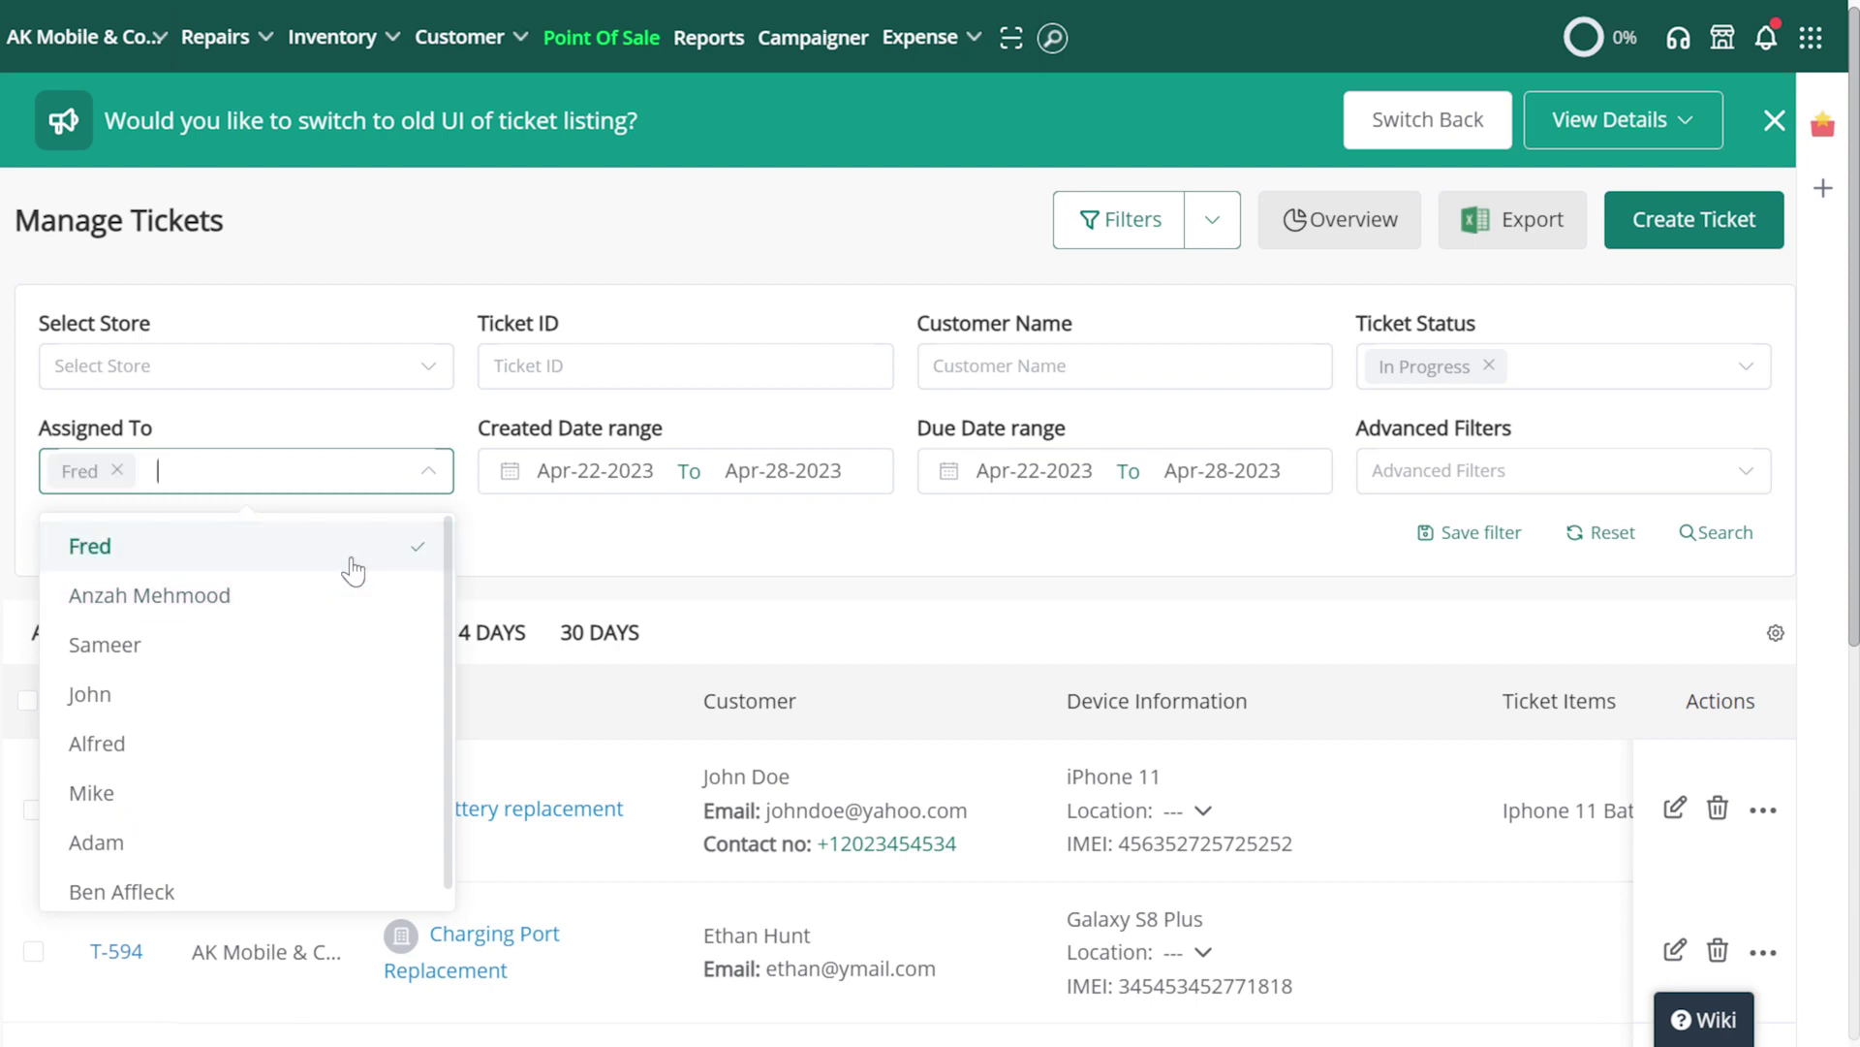
left_click(590, 552)
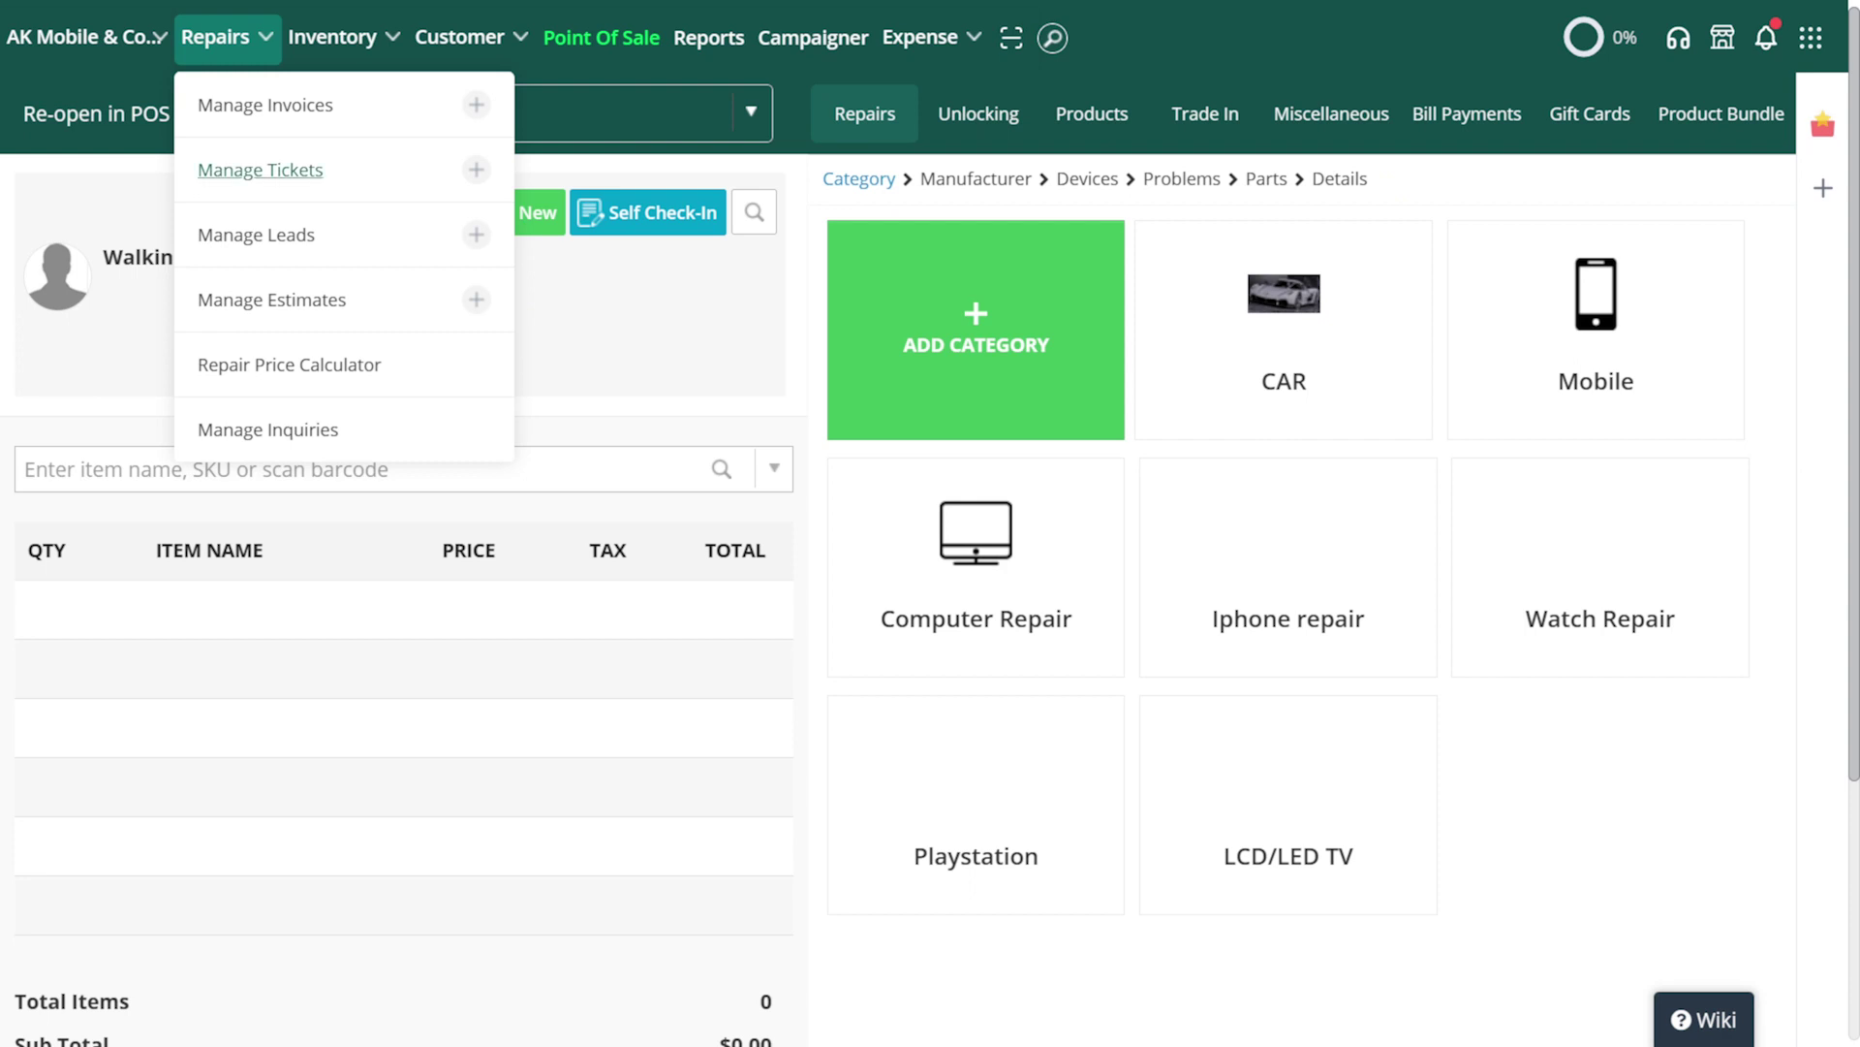
Go to Repairs > Manage Tickets and switch to the new ticket listing UI
left_click(283, 181)
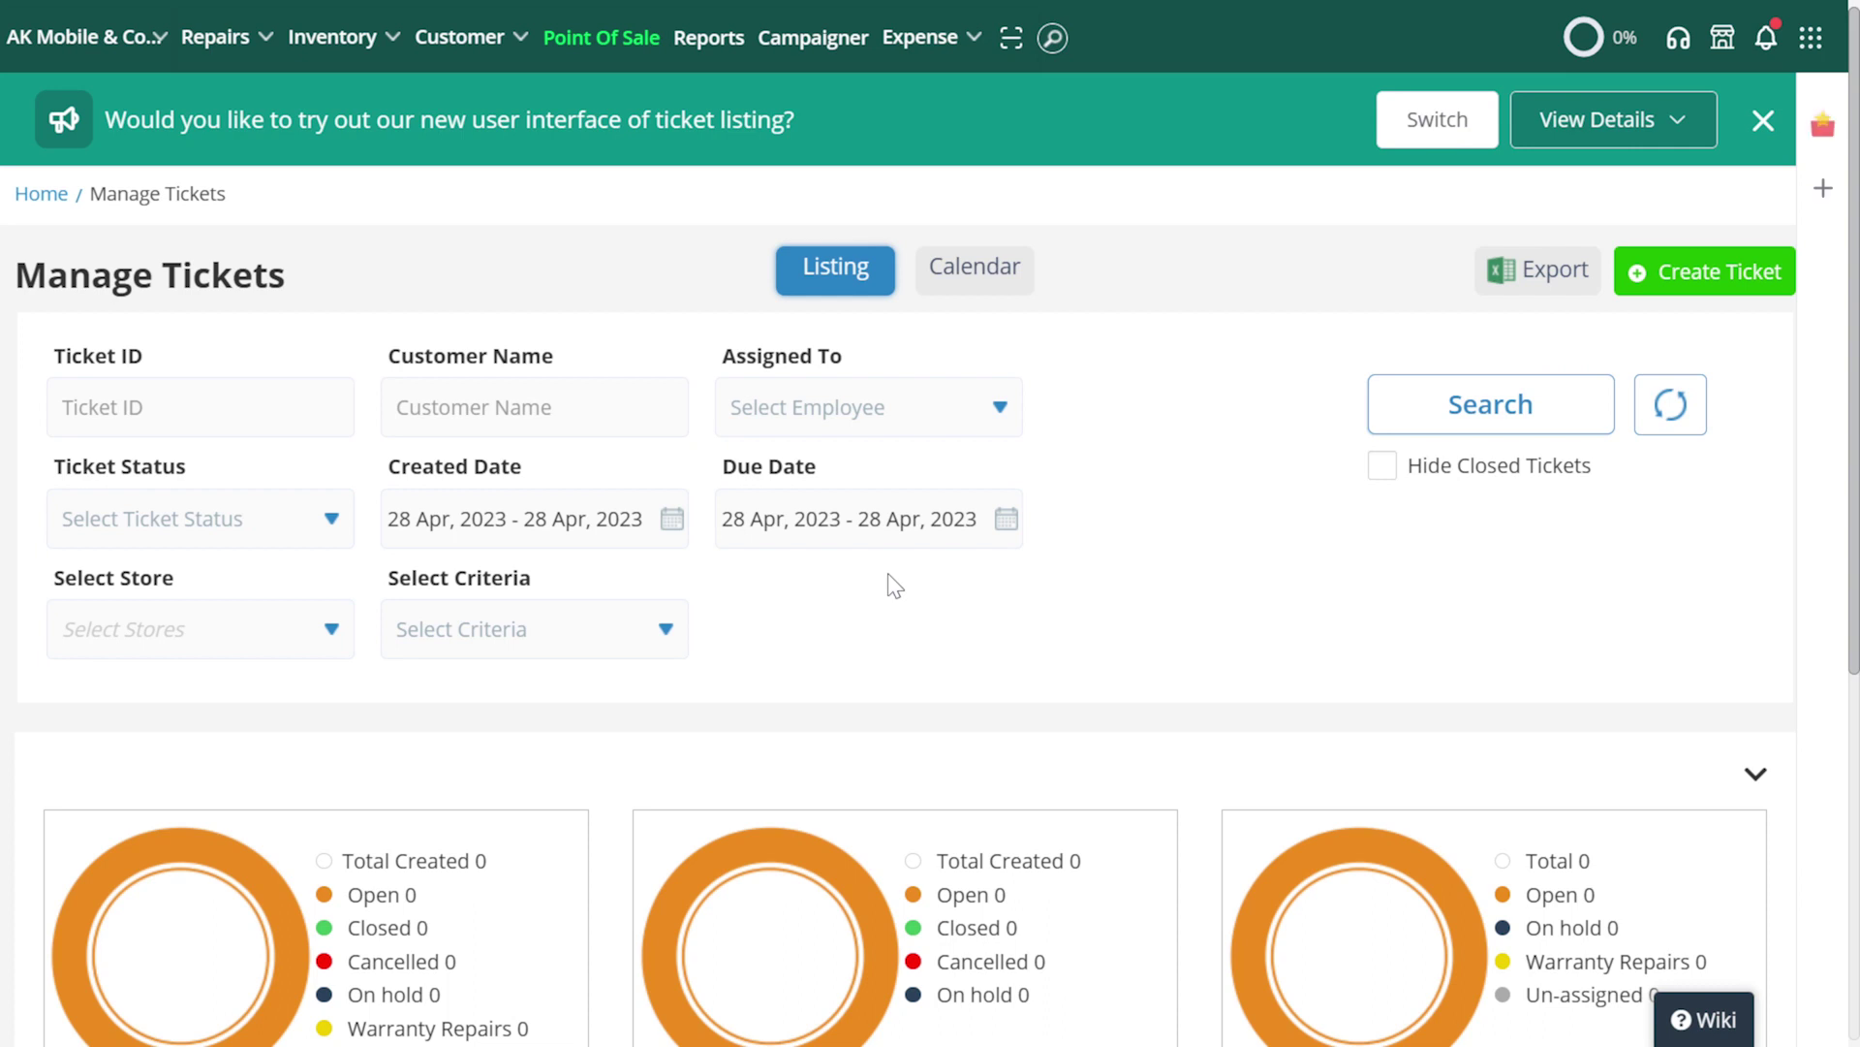
left_click(1424, 137)
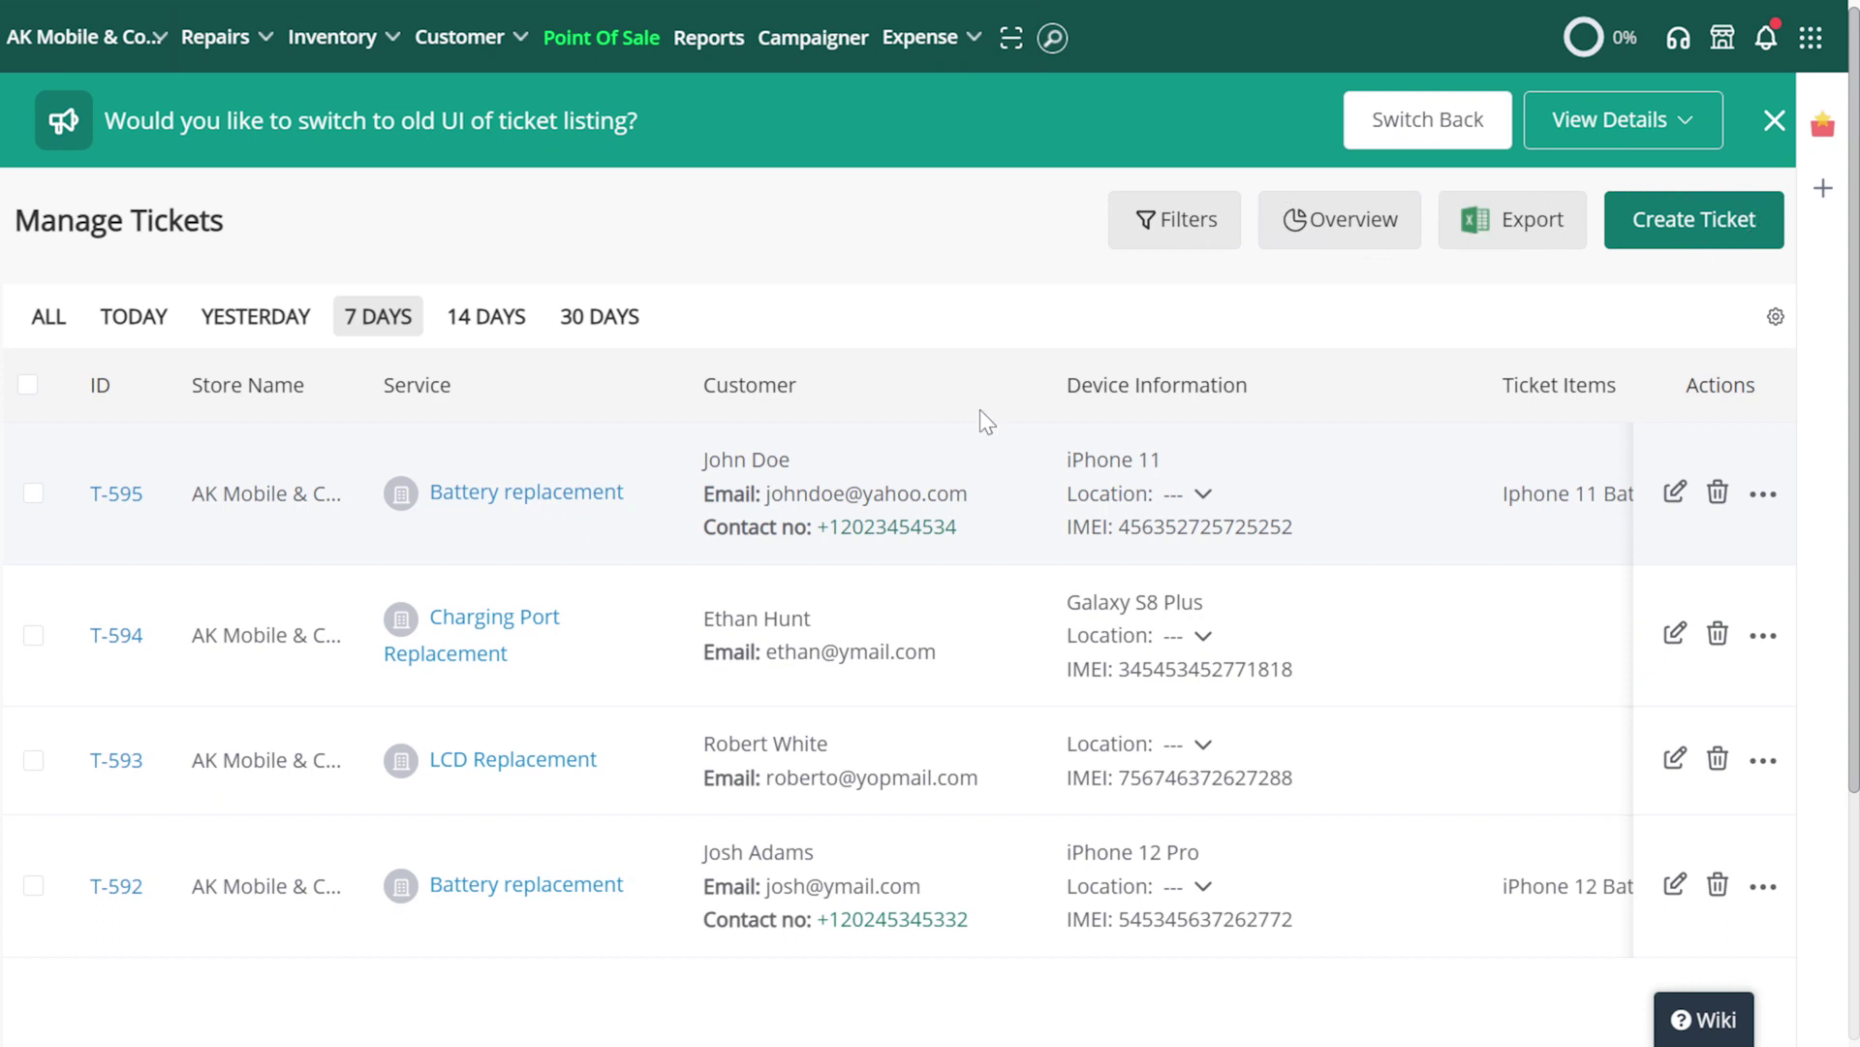
Filter tickets by In Progress status, assignee Fred, and the AK Mobile & Computer Repair store
left_click(1183, 244)
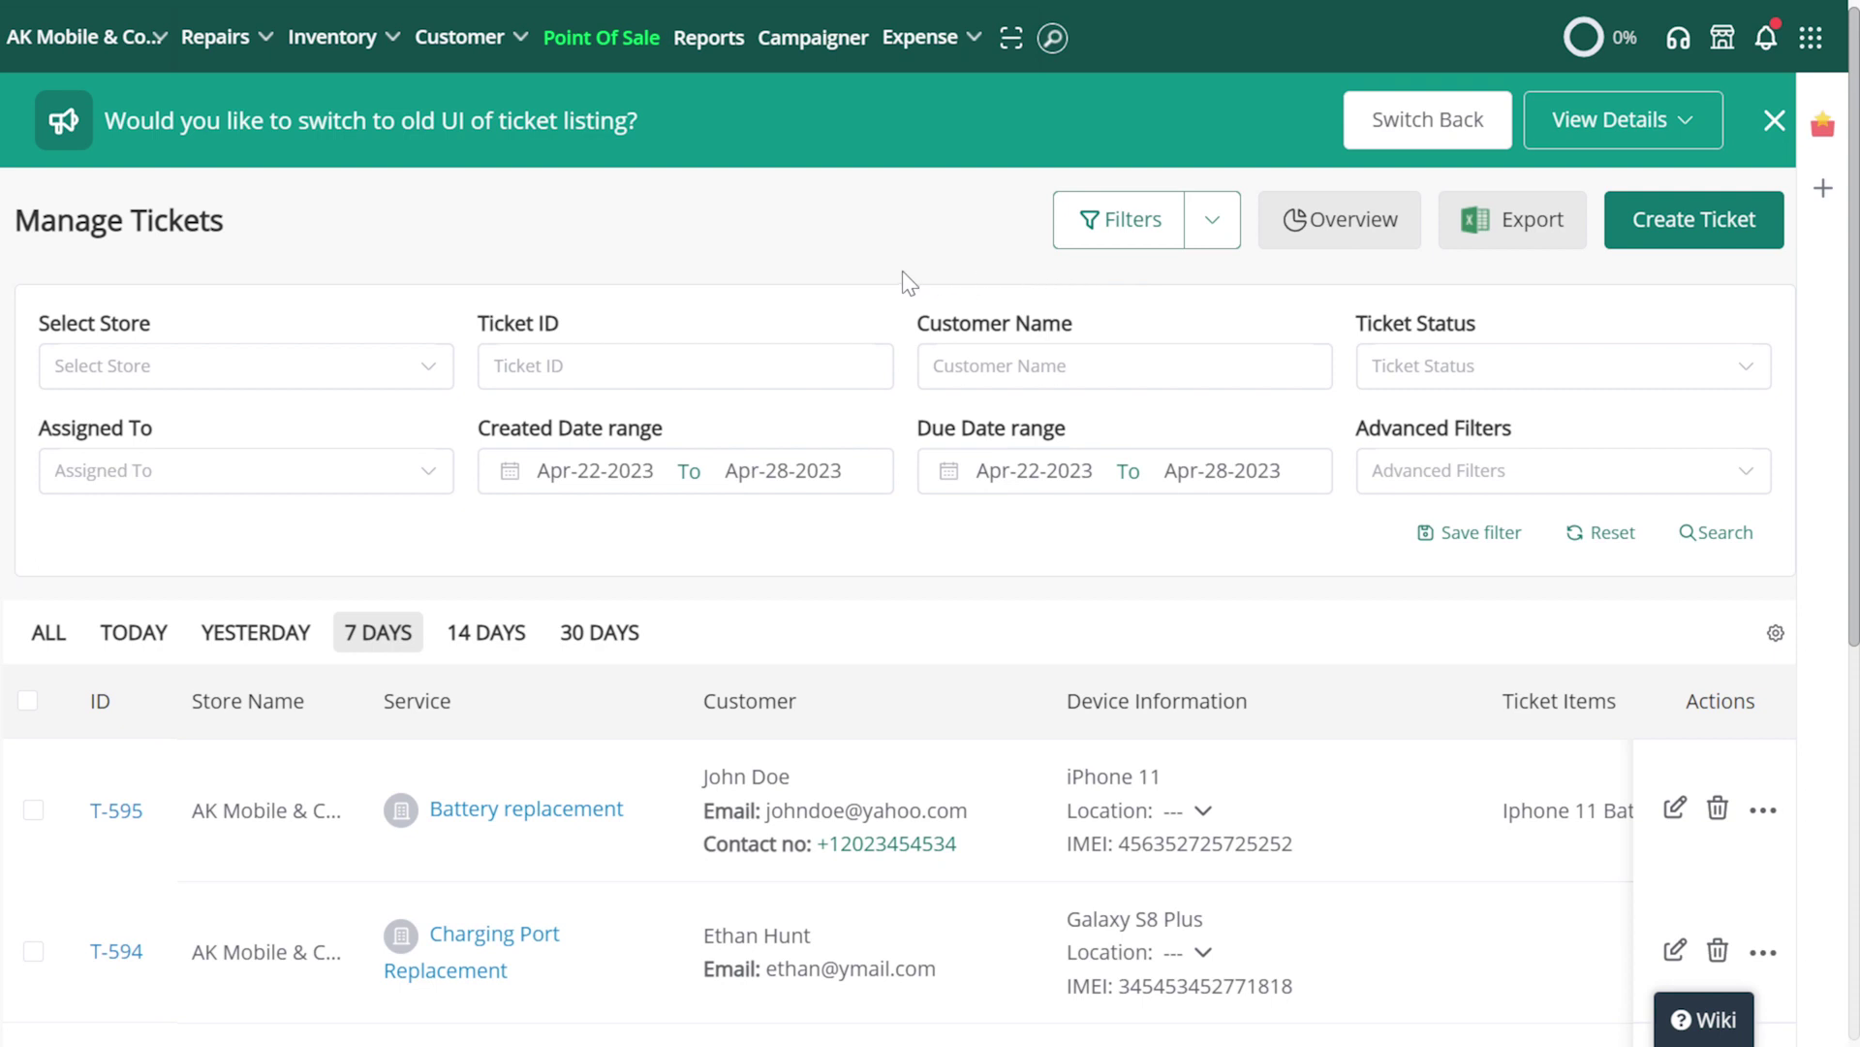
left_click(1434, 366)
left_click(1598, 492)
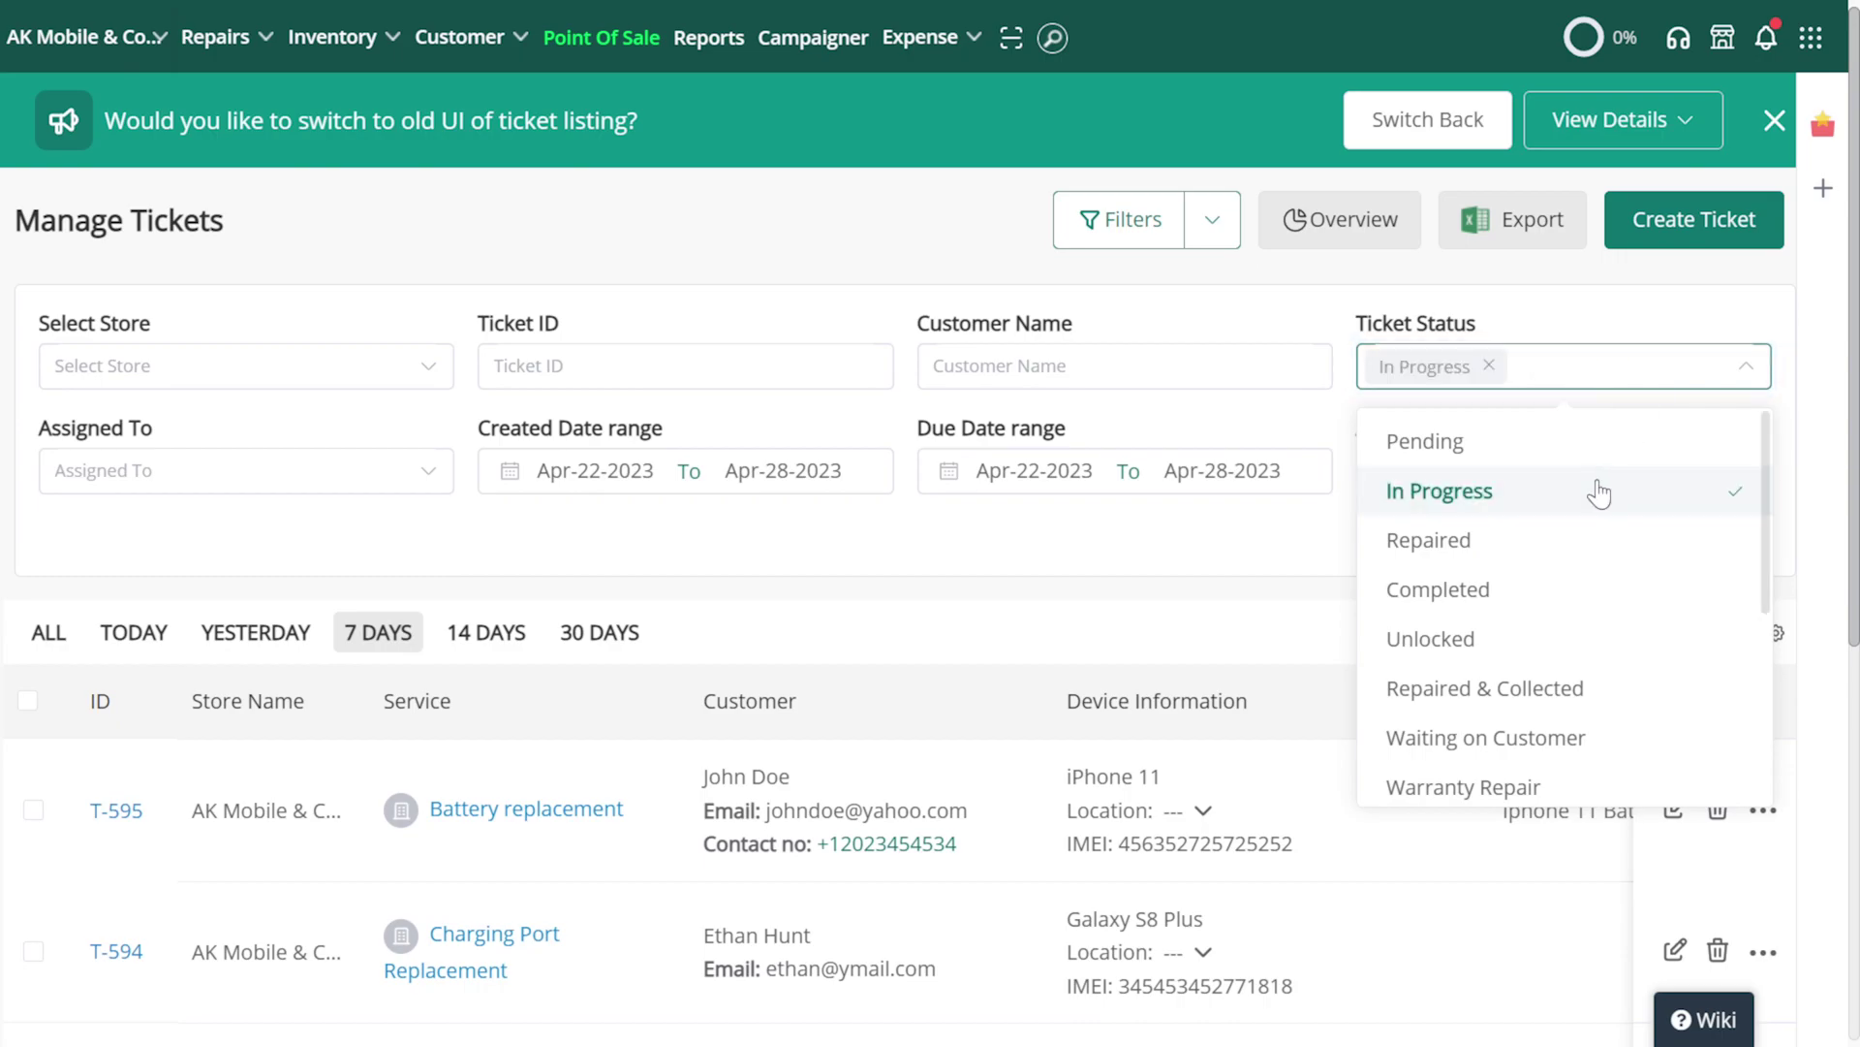
left_click(1412, 262)
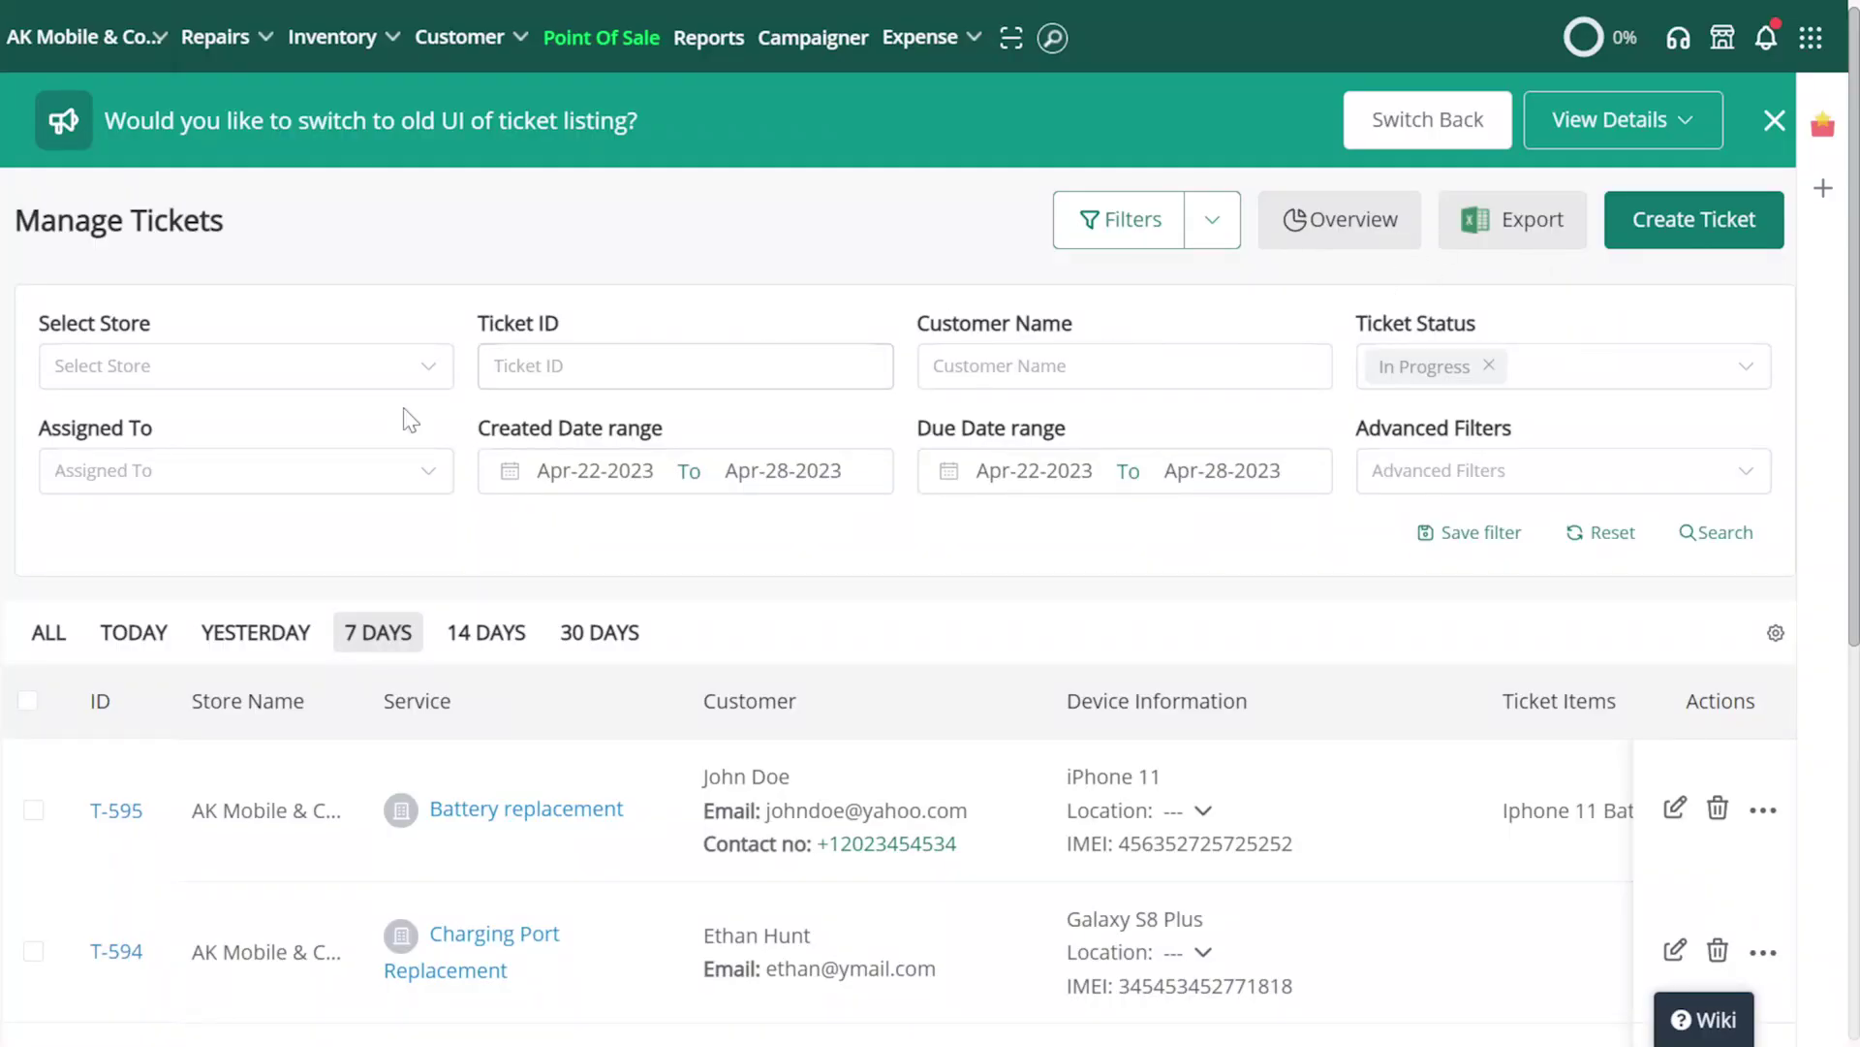
left_click(417, 472)
left_click(351, 542)
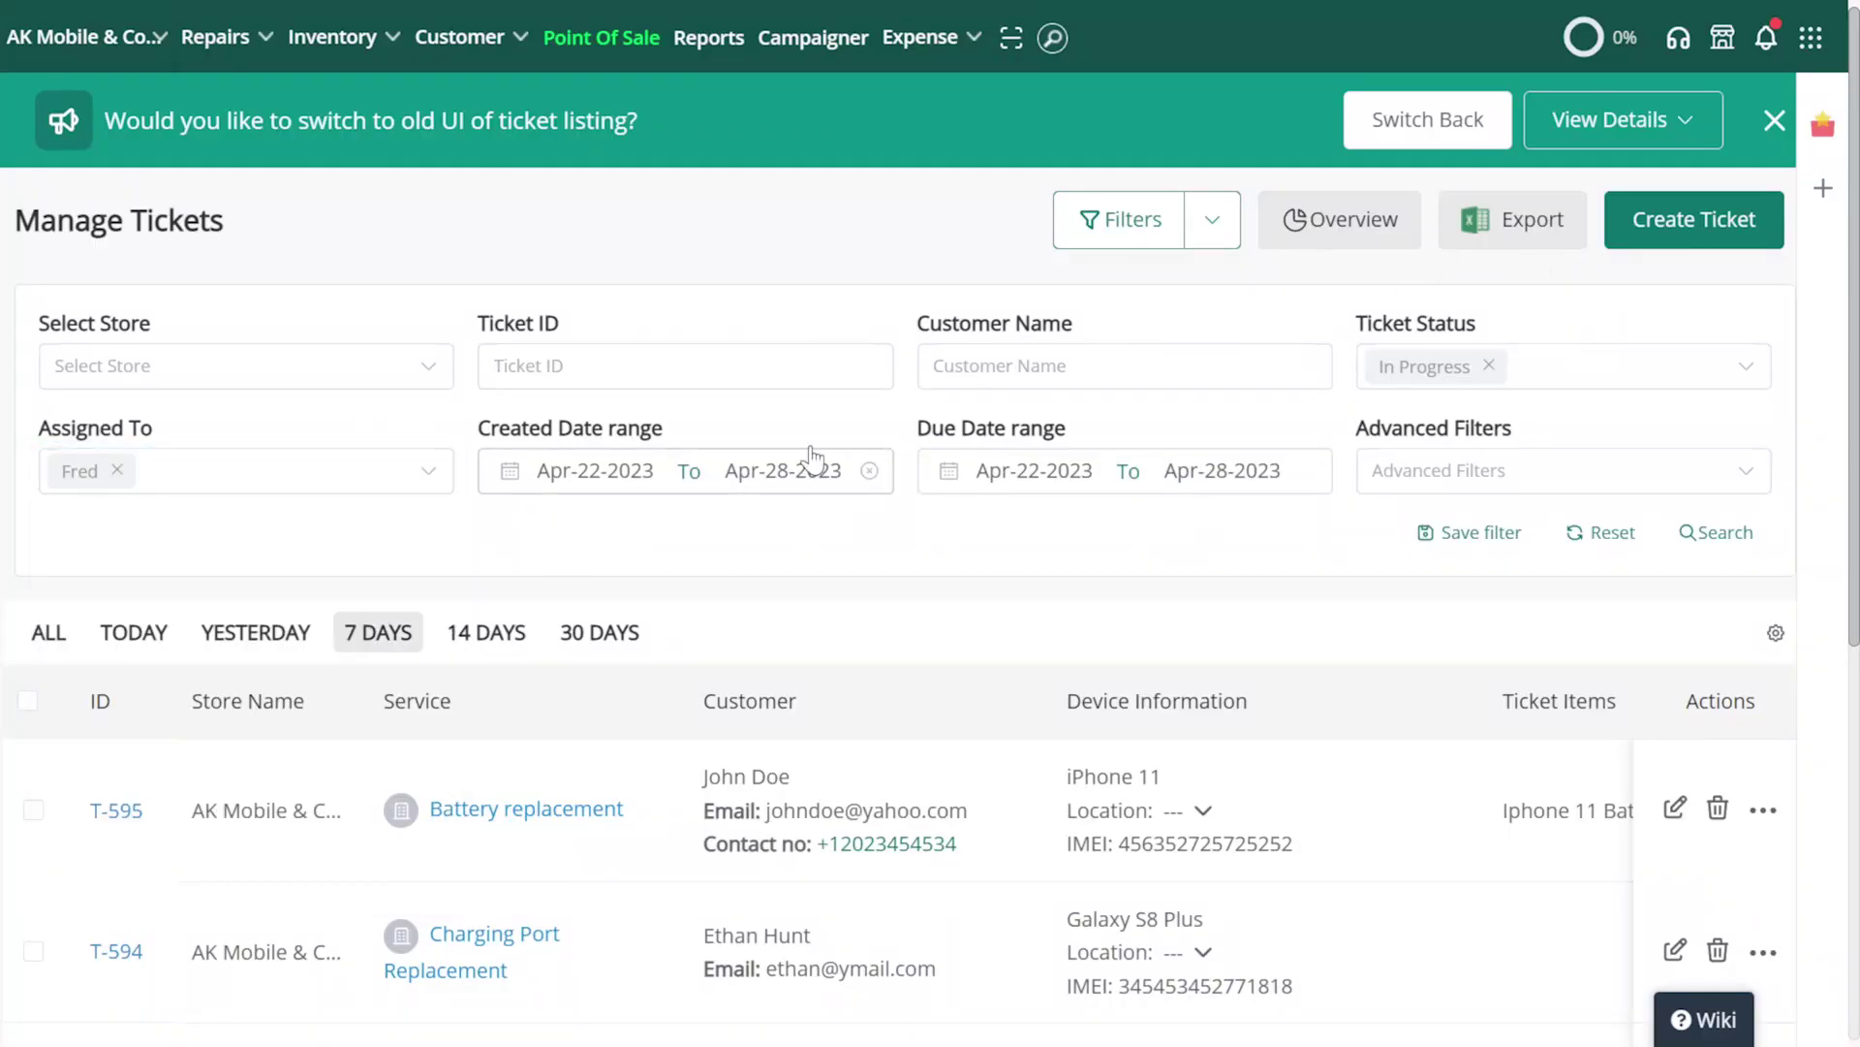
left_click(436, 366)
left_click(349, 449)
left_click(528, 308)
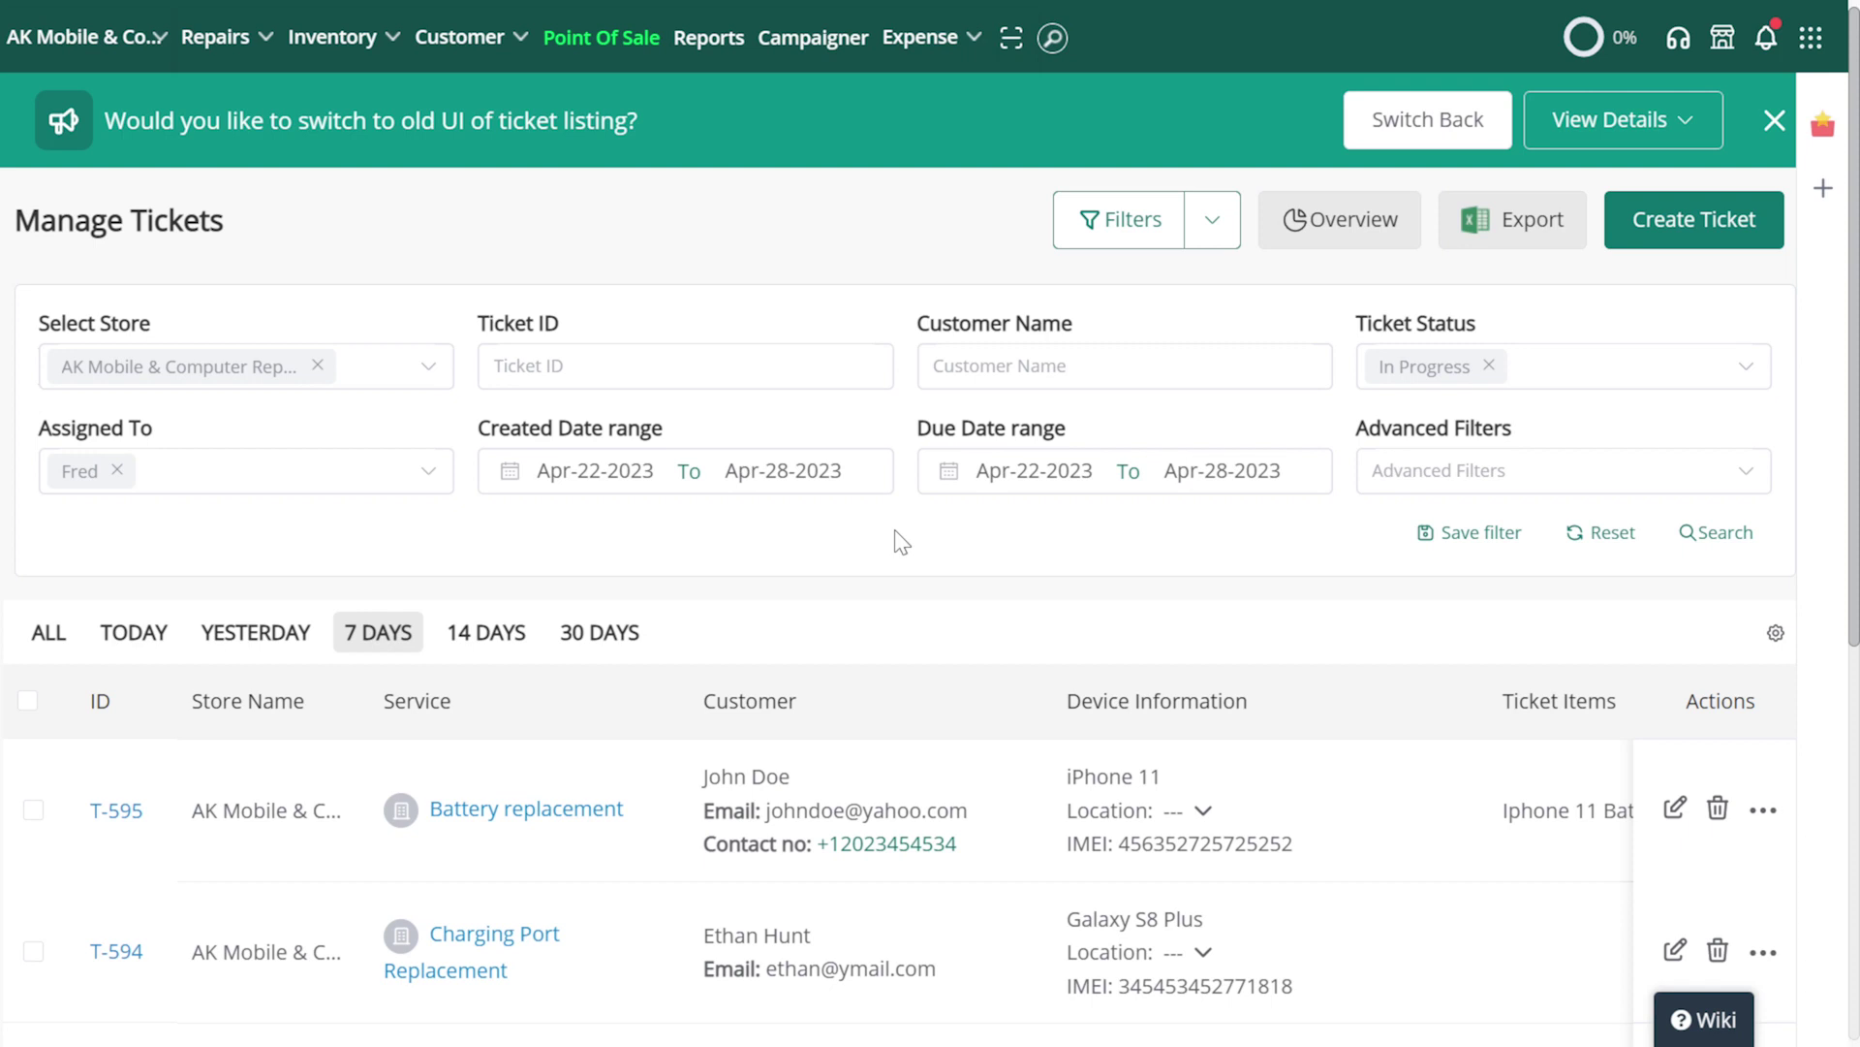
Save the filters as 'New Filter' with a funnel icon, leaving Set as Default off
left_click(1480, 539)
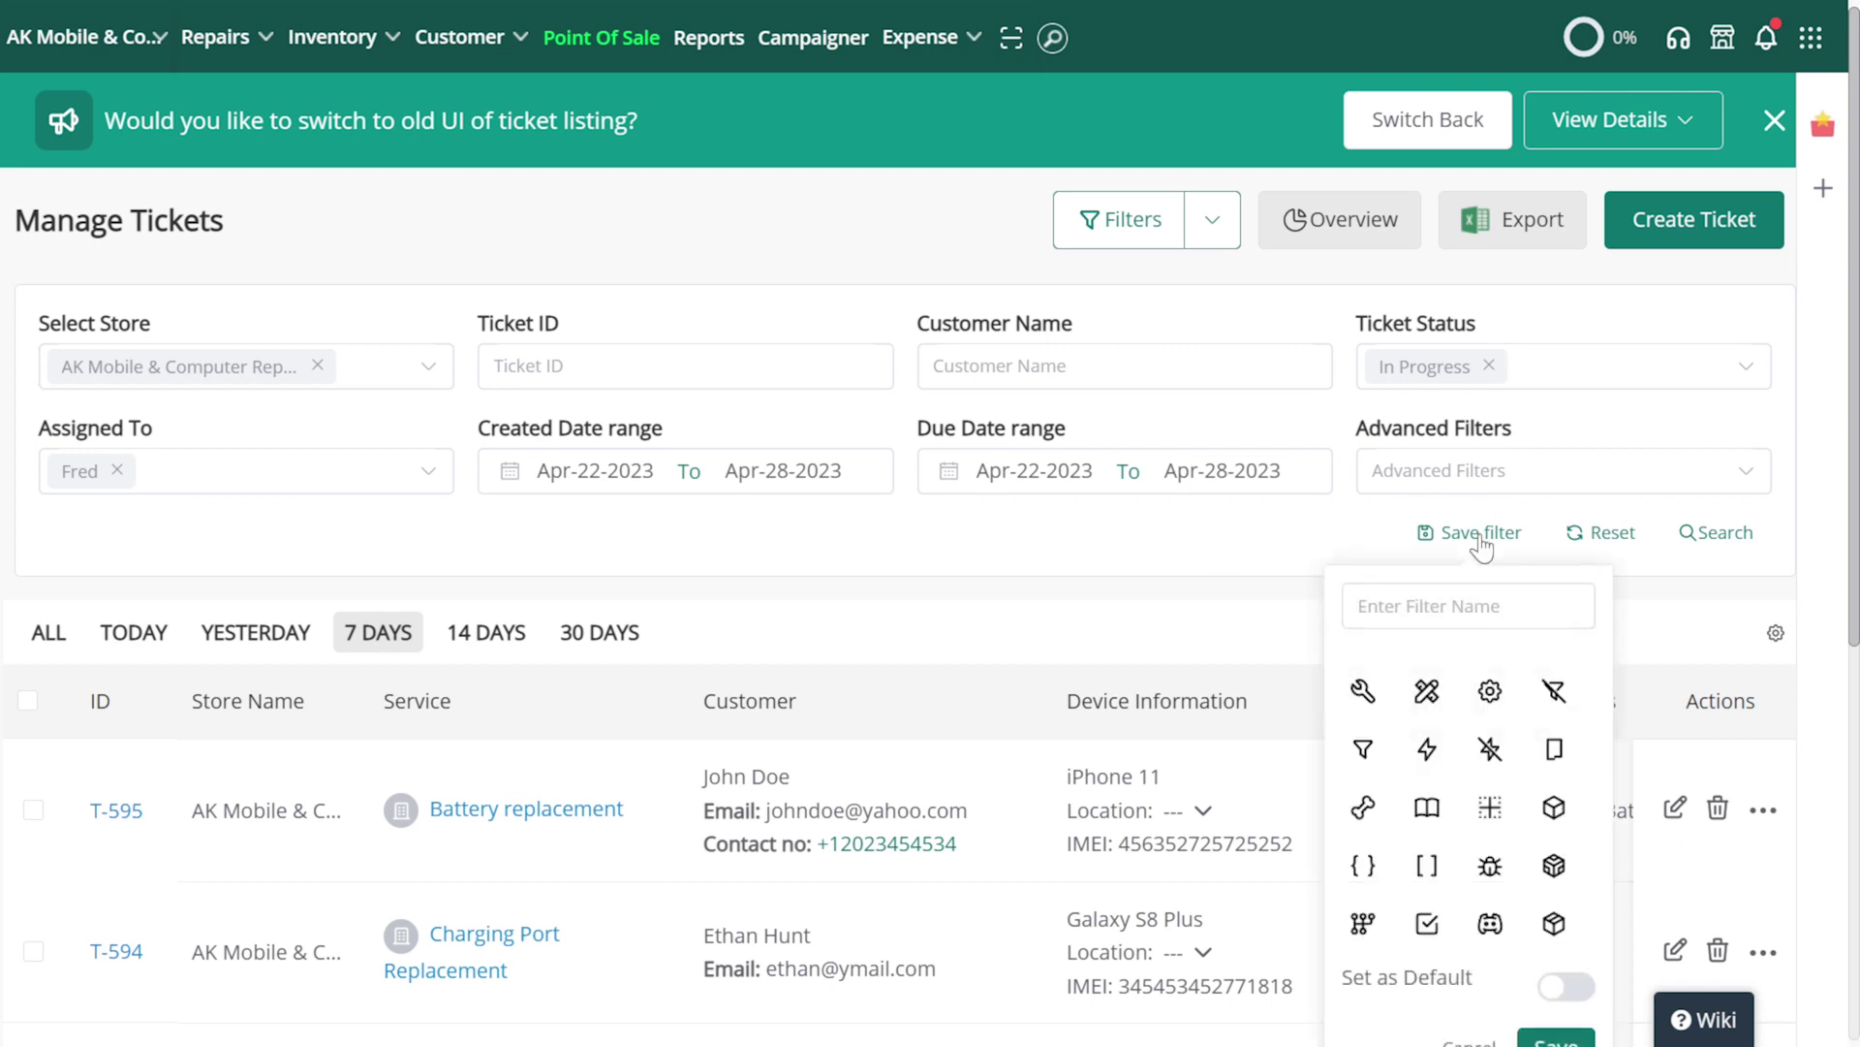
left_click(1480, 596)
type("New Filter")
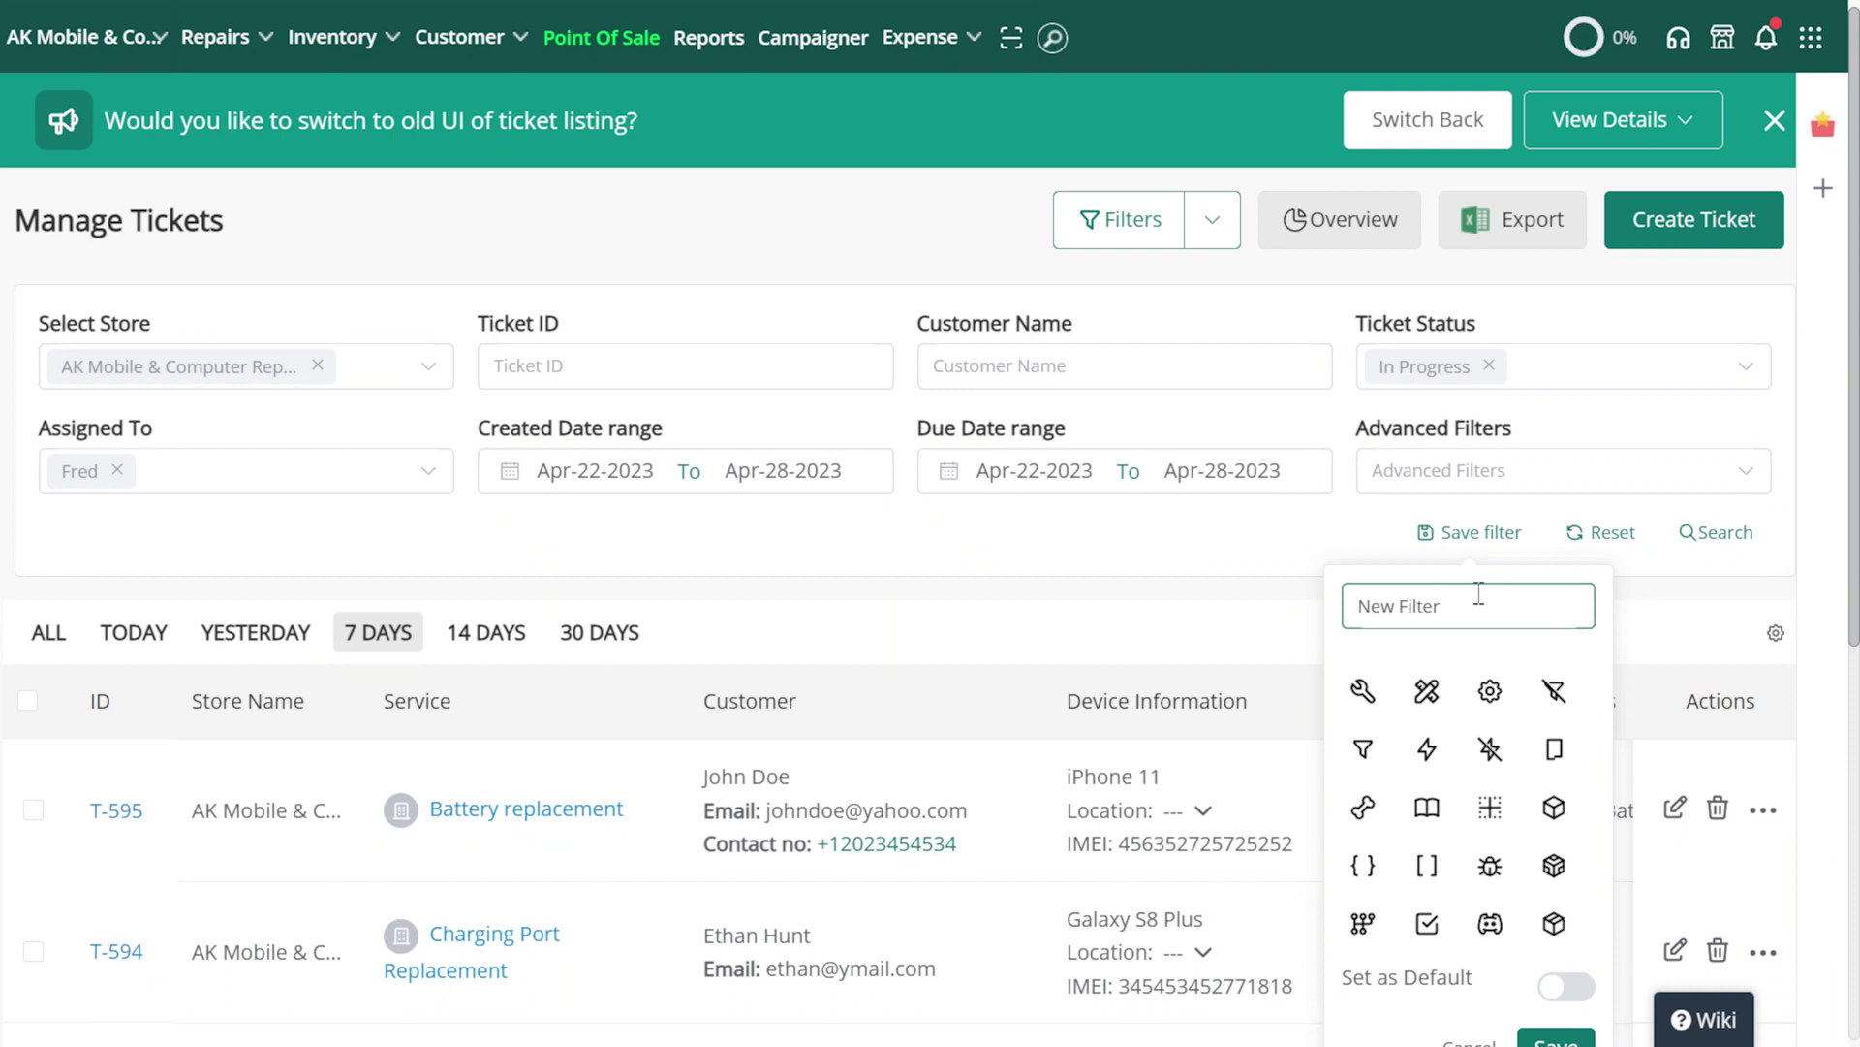
left_click(1363, 752)
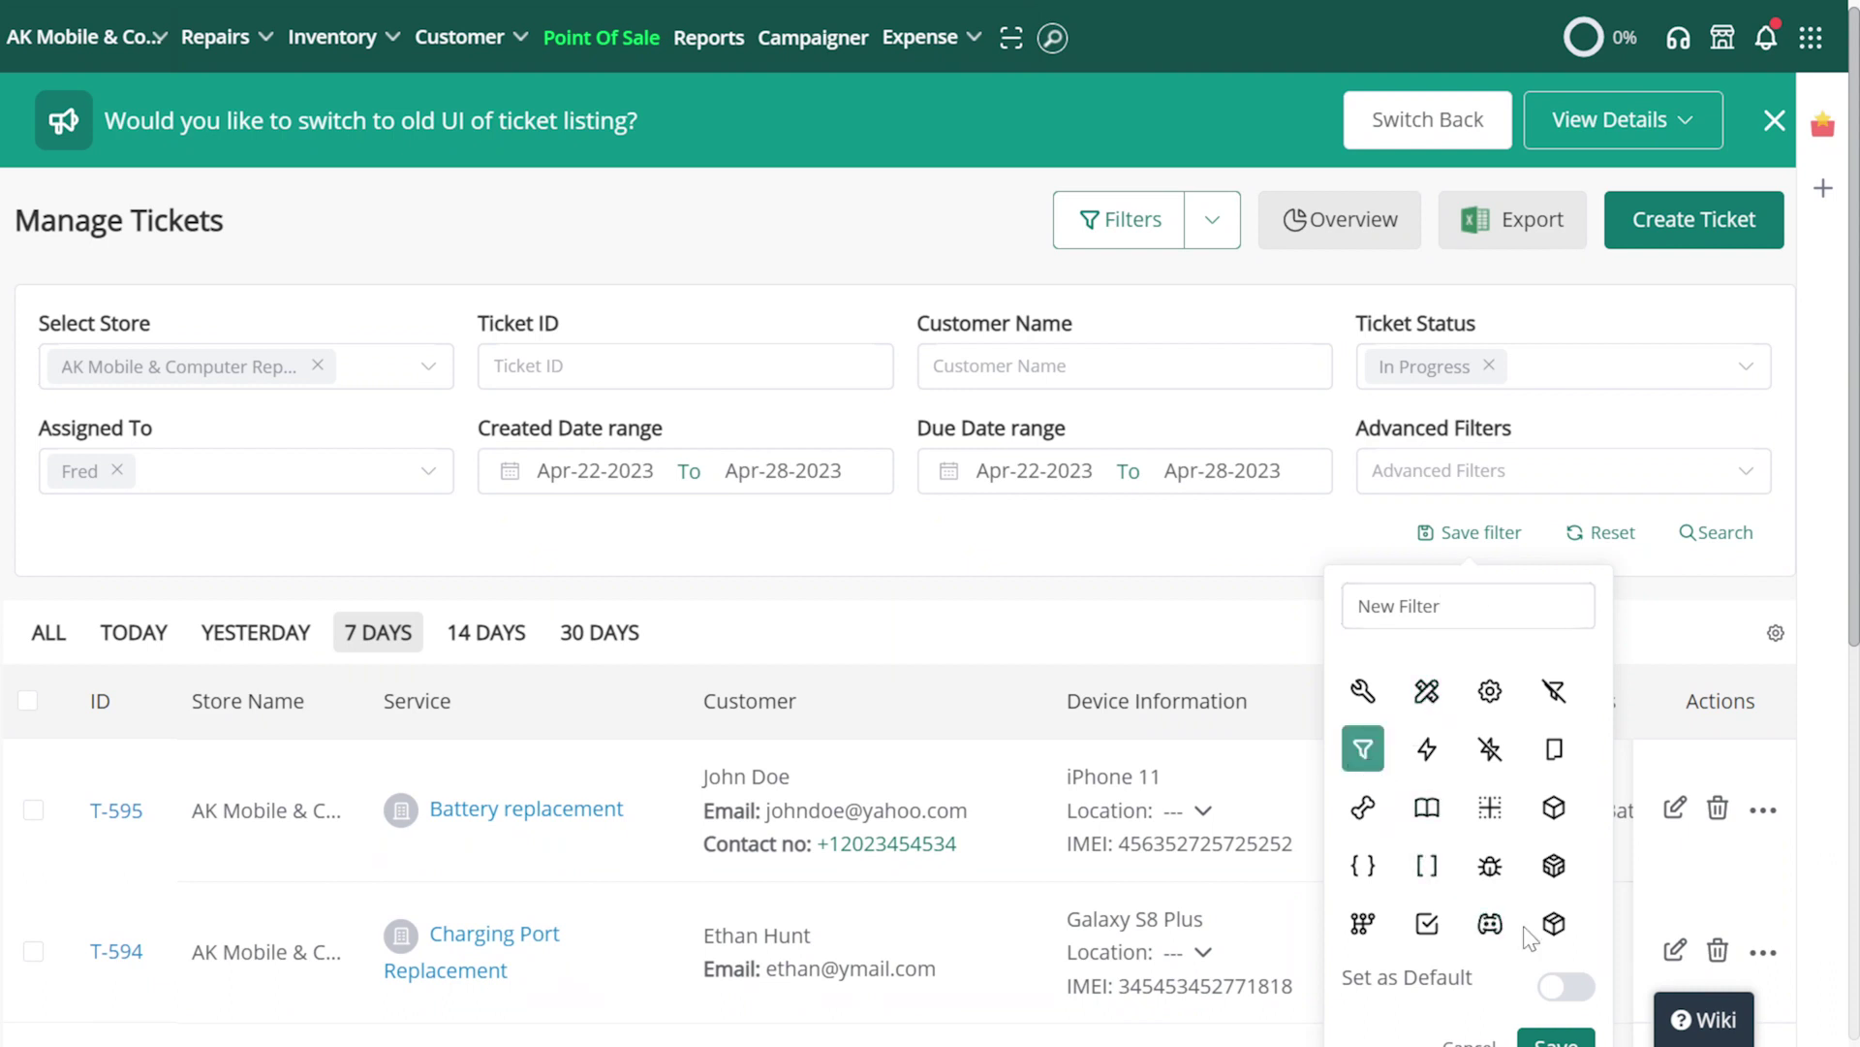
left_click(1557, 998)
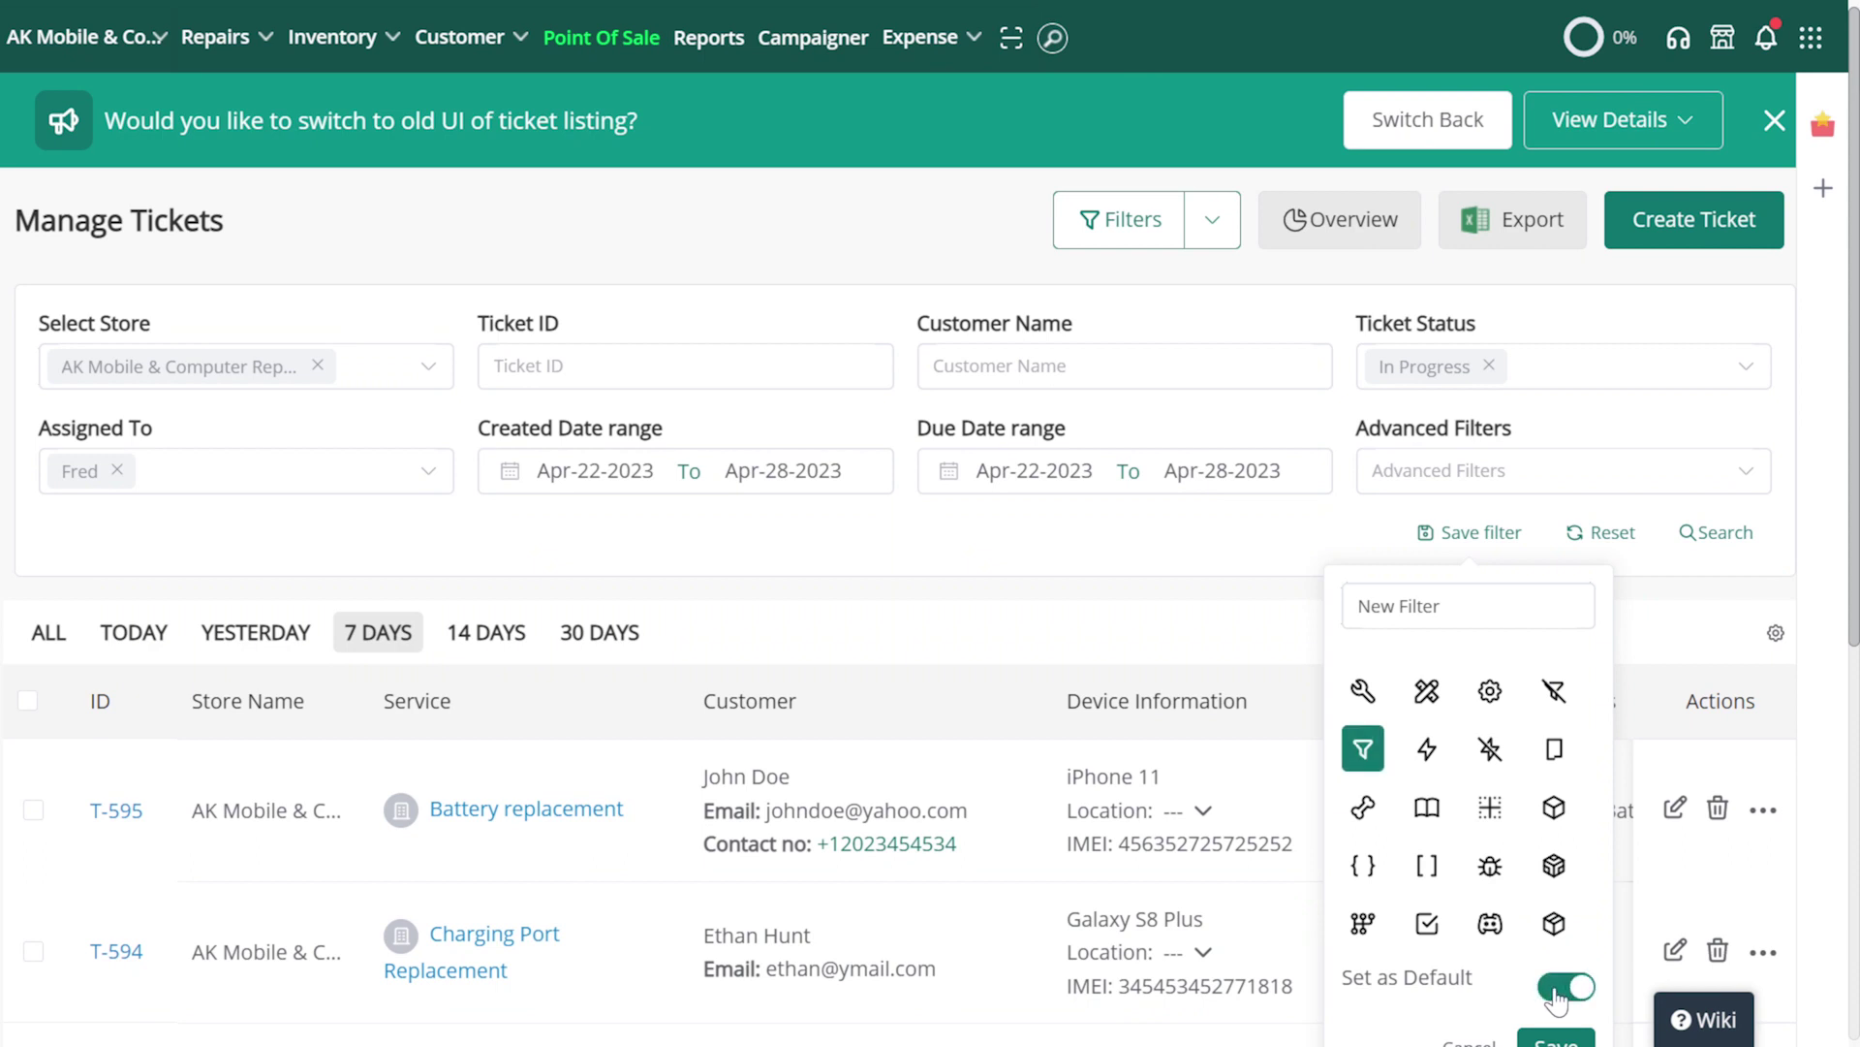
left_click(1557, 999)
scroll(1557, 998, "down", 1)
left_click(1557, 998)
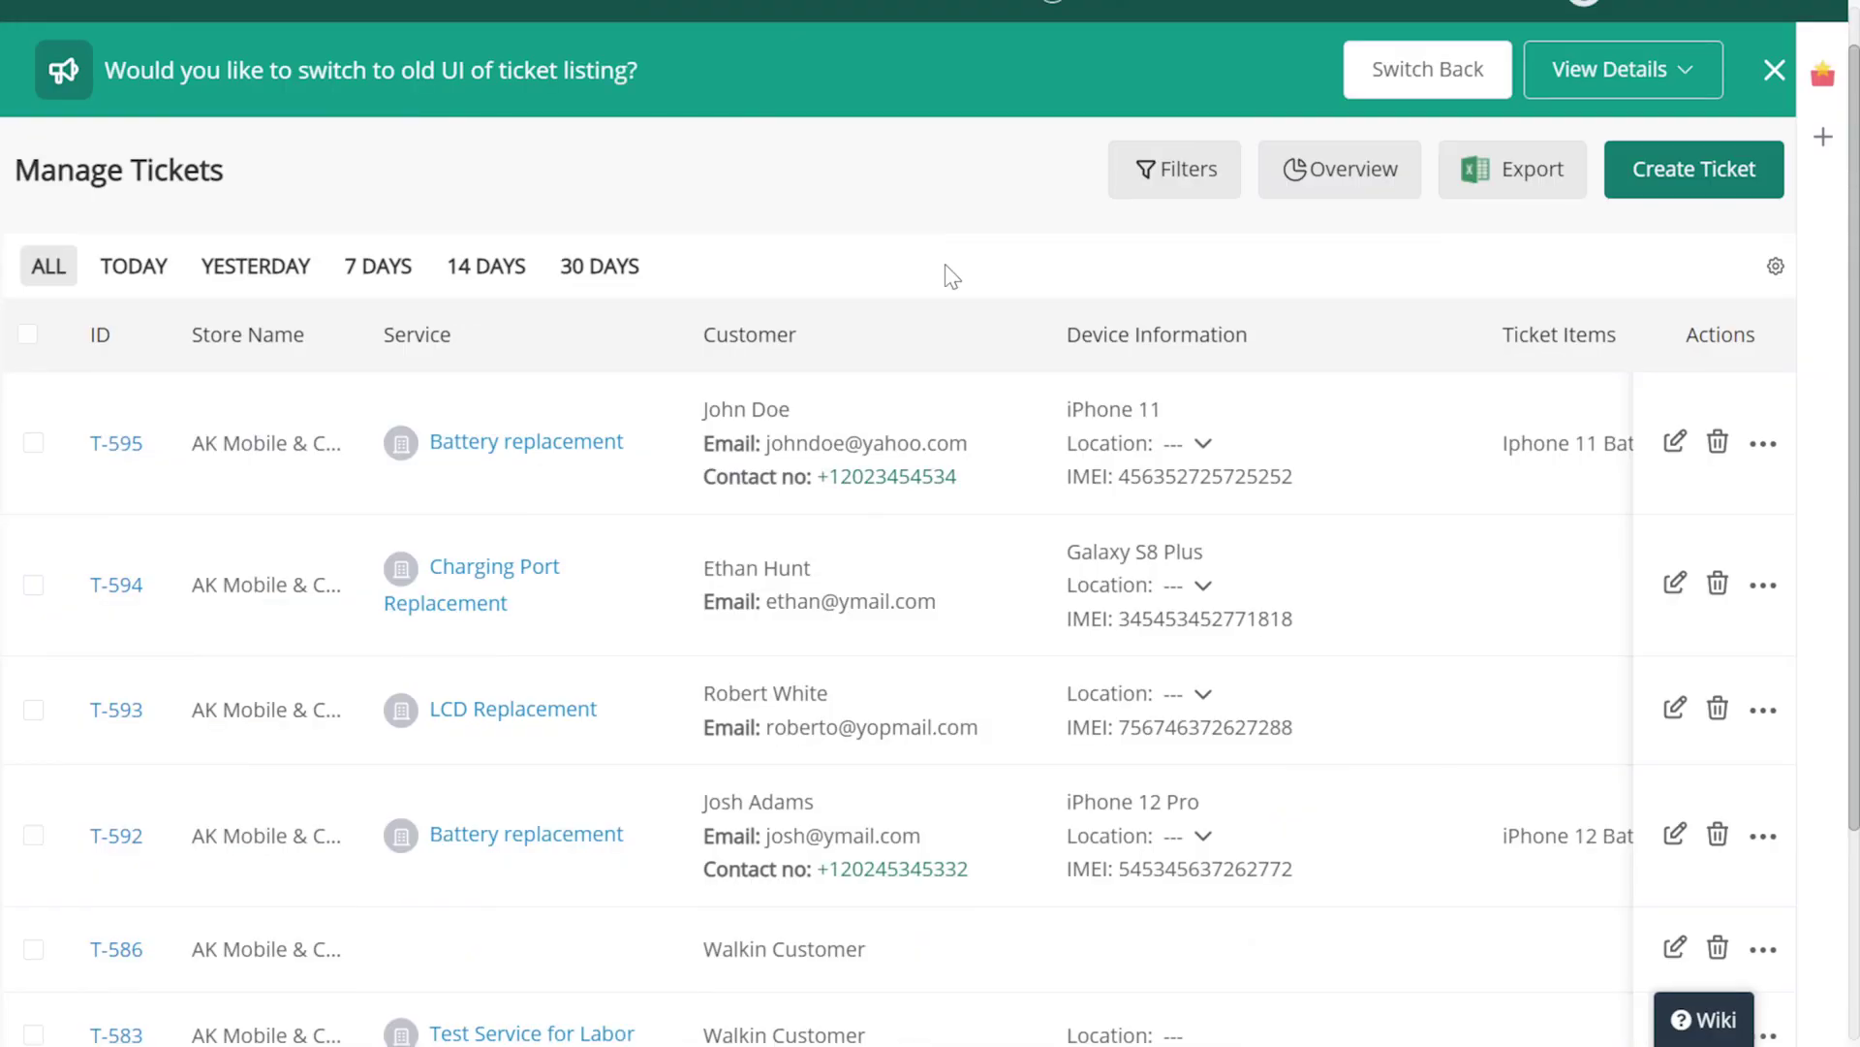
left_click(1361, 194)
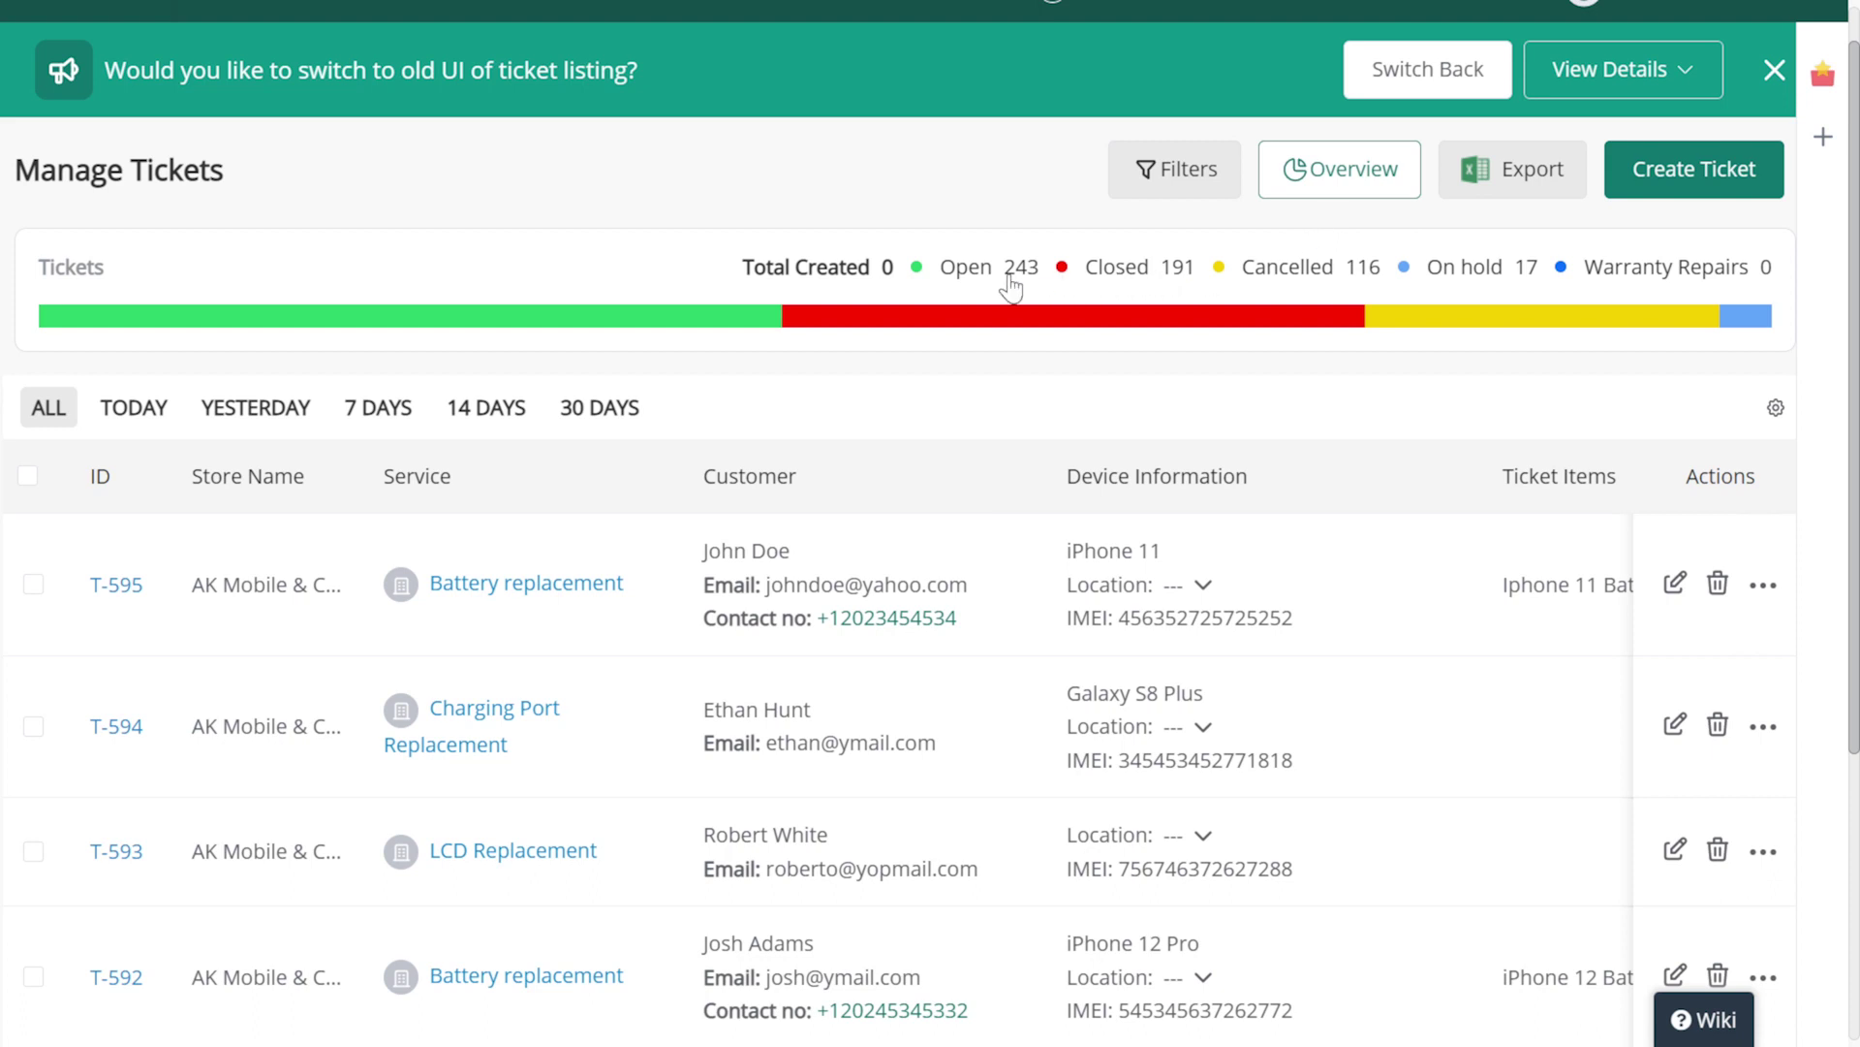
mouse_move(742, 330)
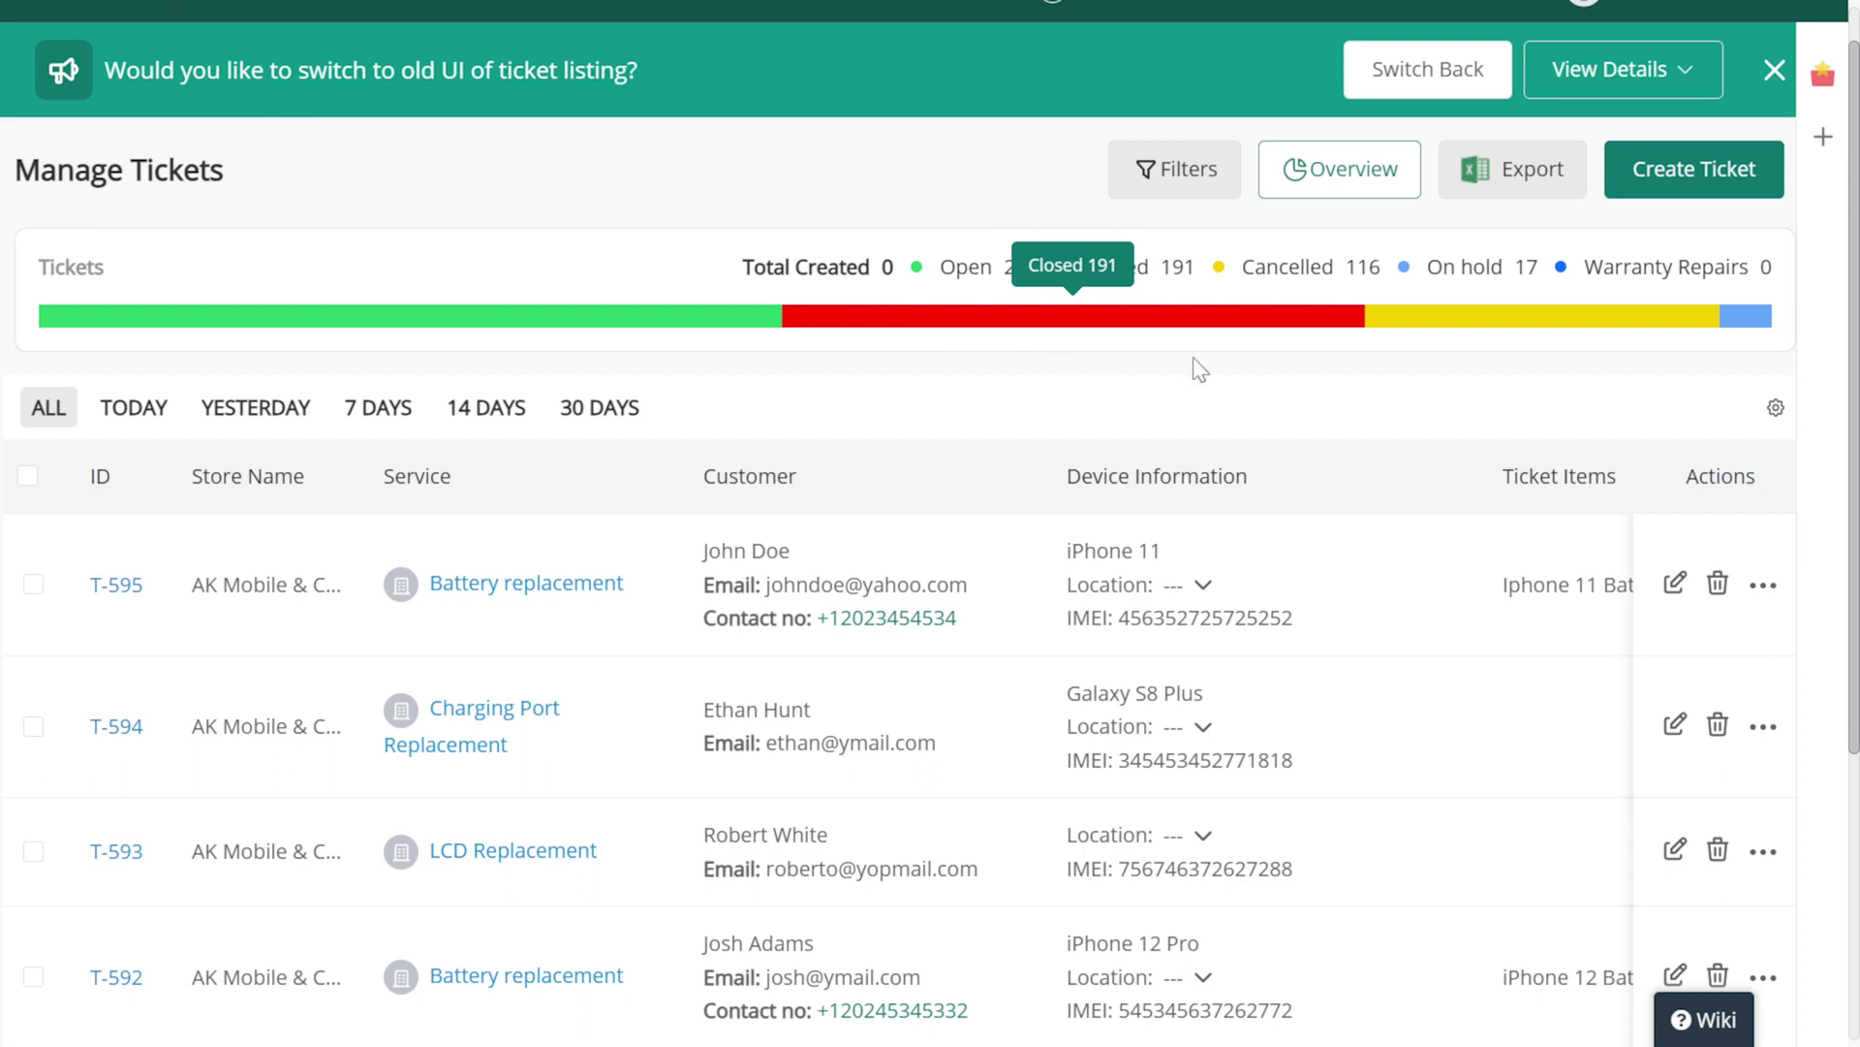
mouse_move(1423, 335)
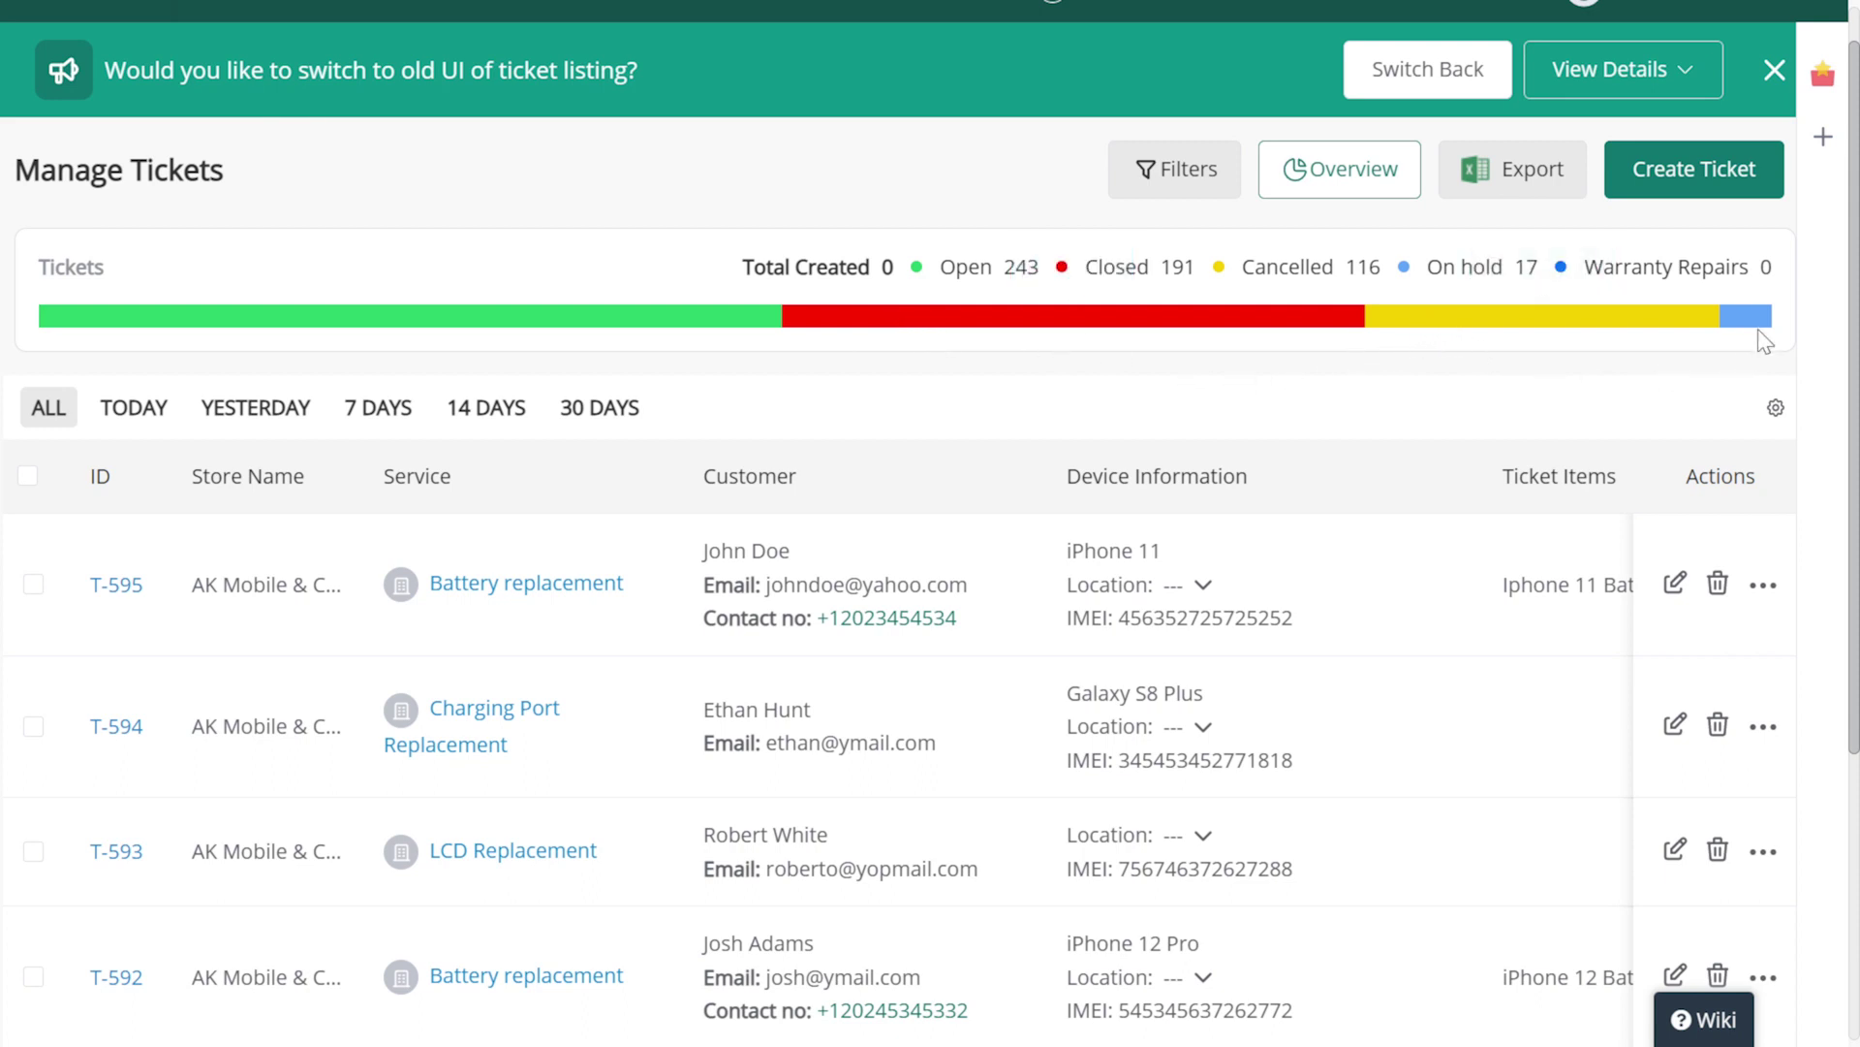
mouse_move(1768, 334)
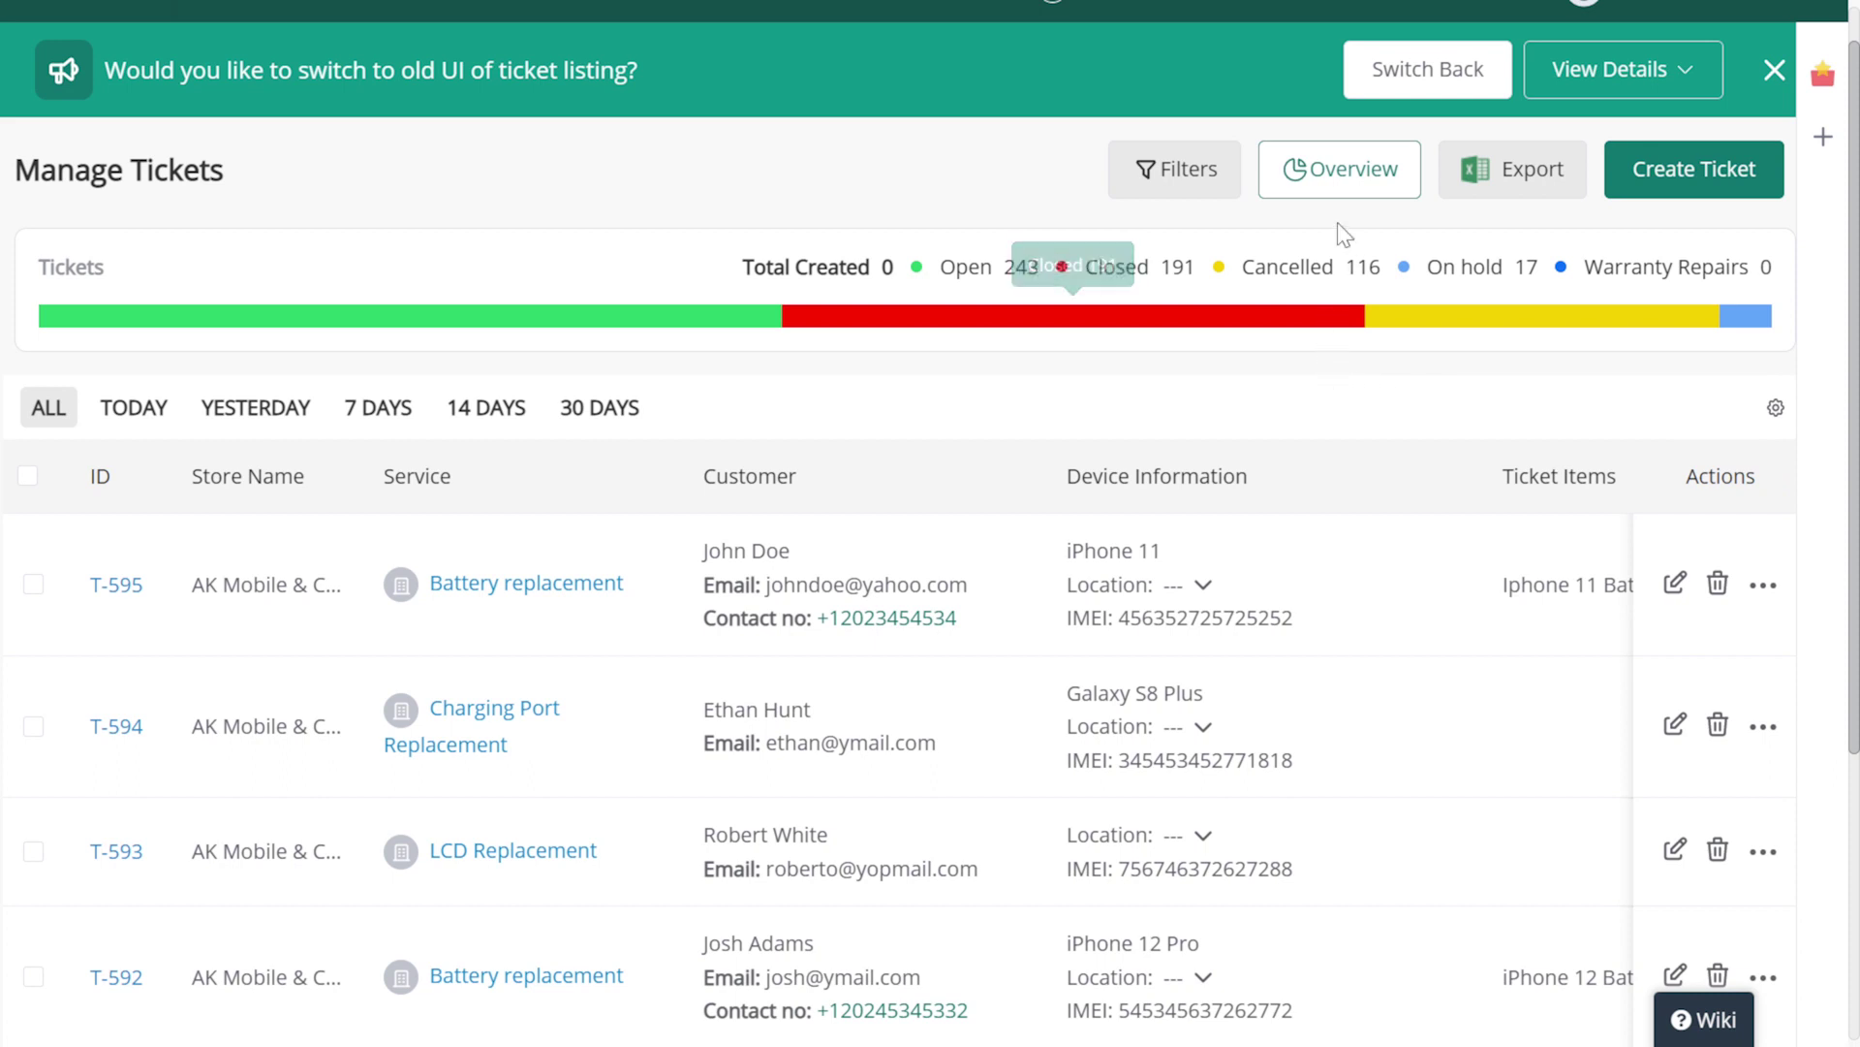
left_click(1337, 194)
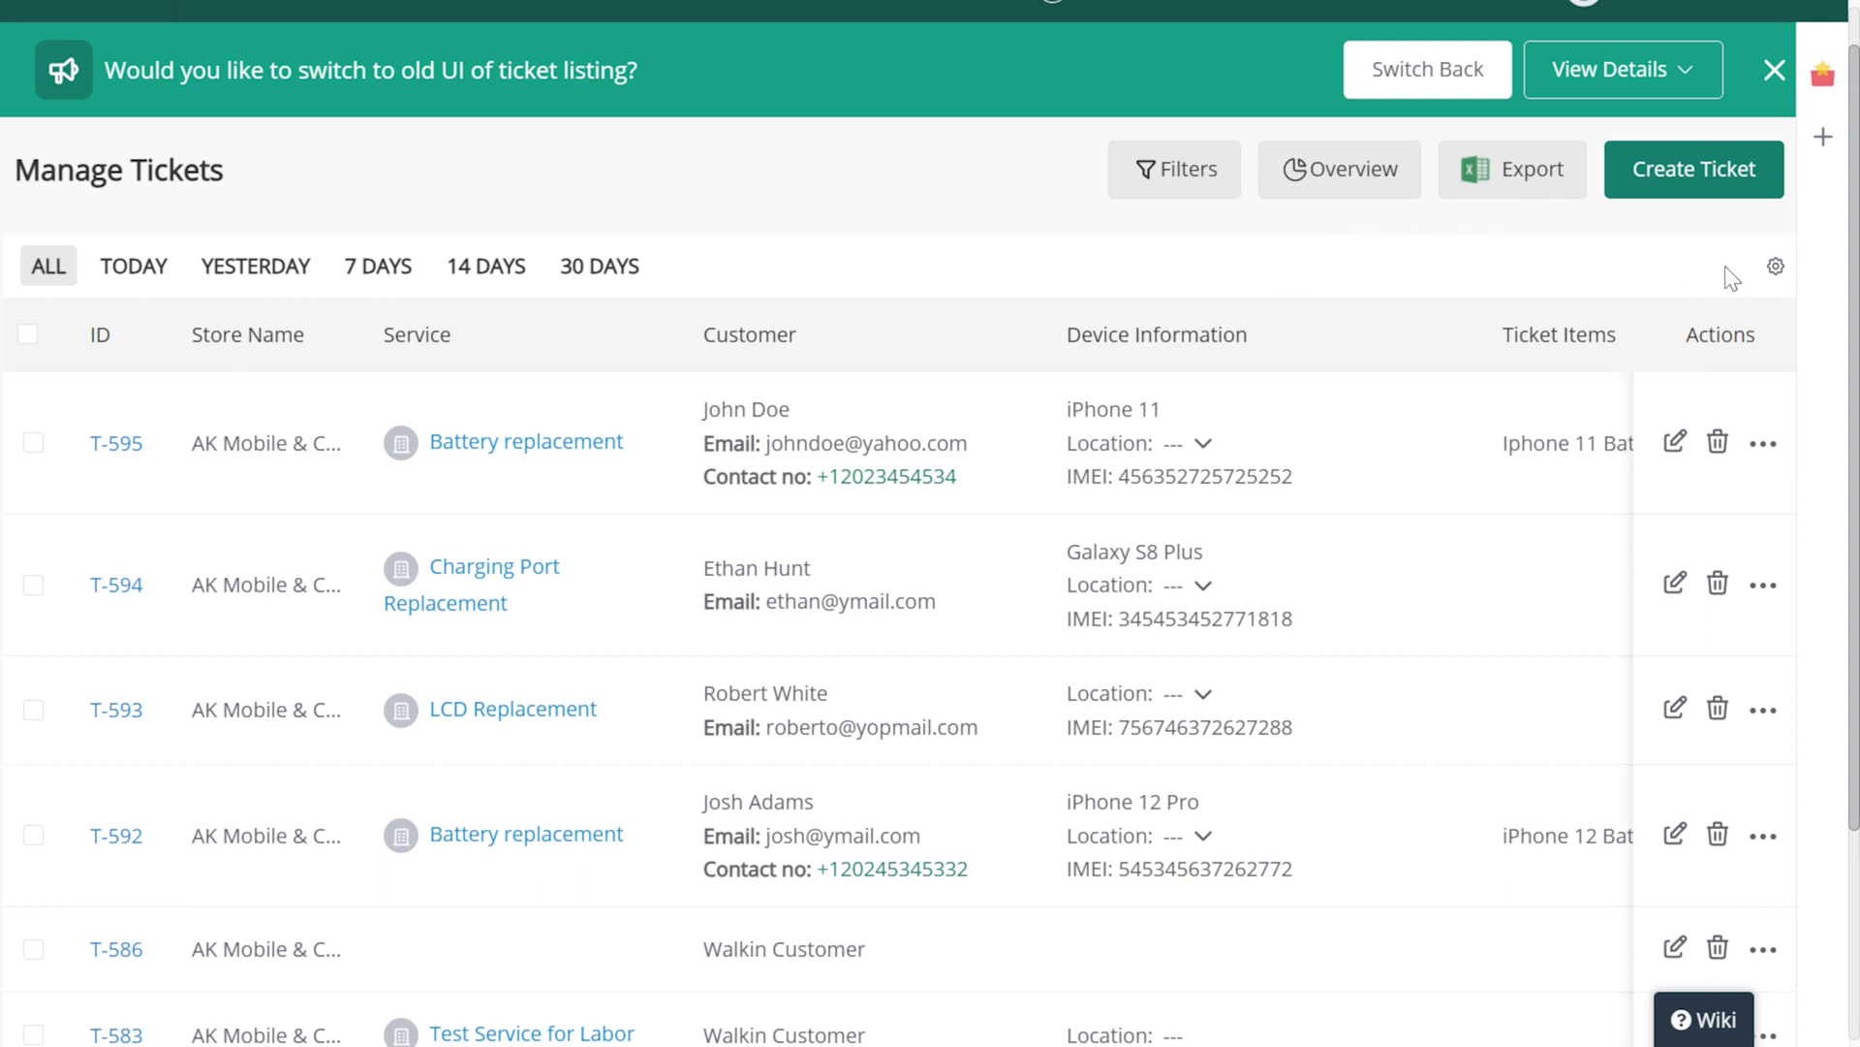
Hide the Ticket Items column, move Status ahead of Device Information, and save the layout
left_click(1776, 267)
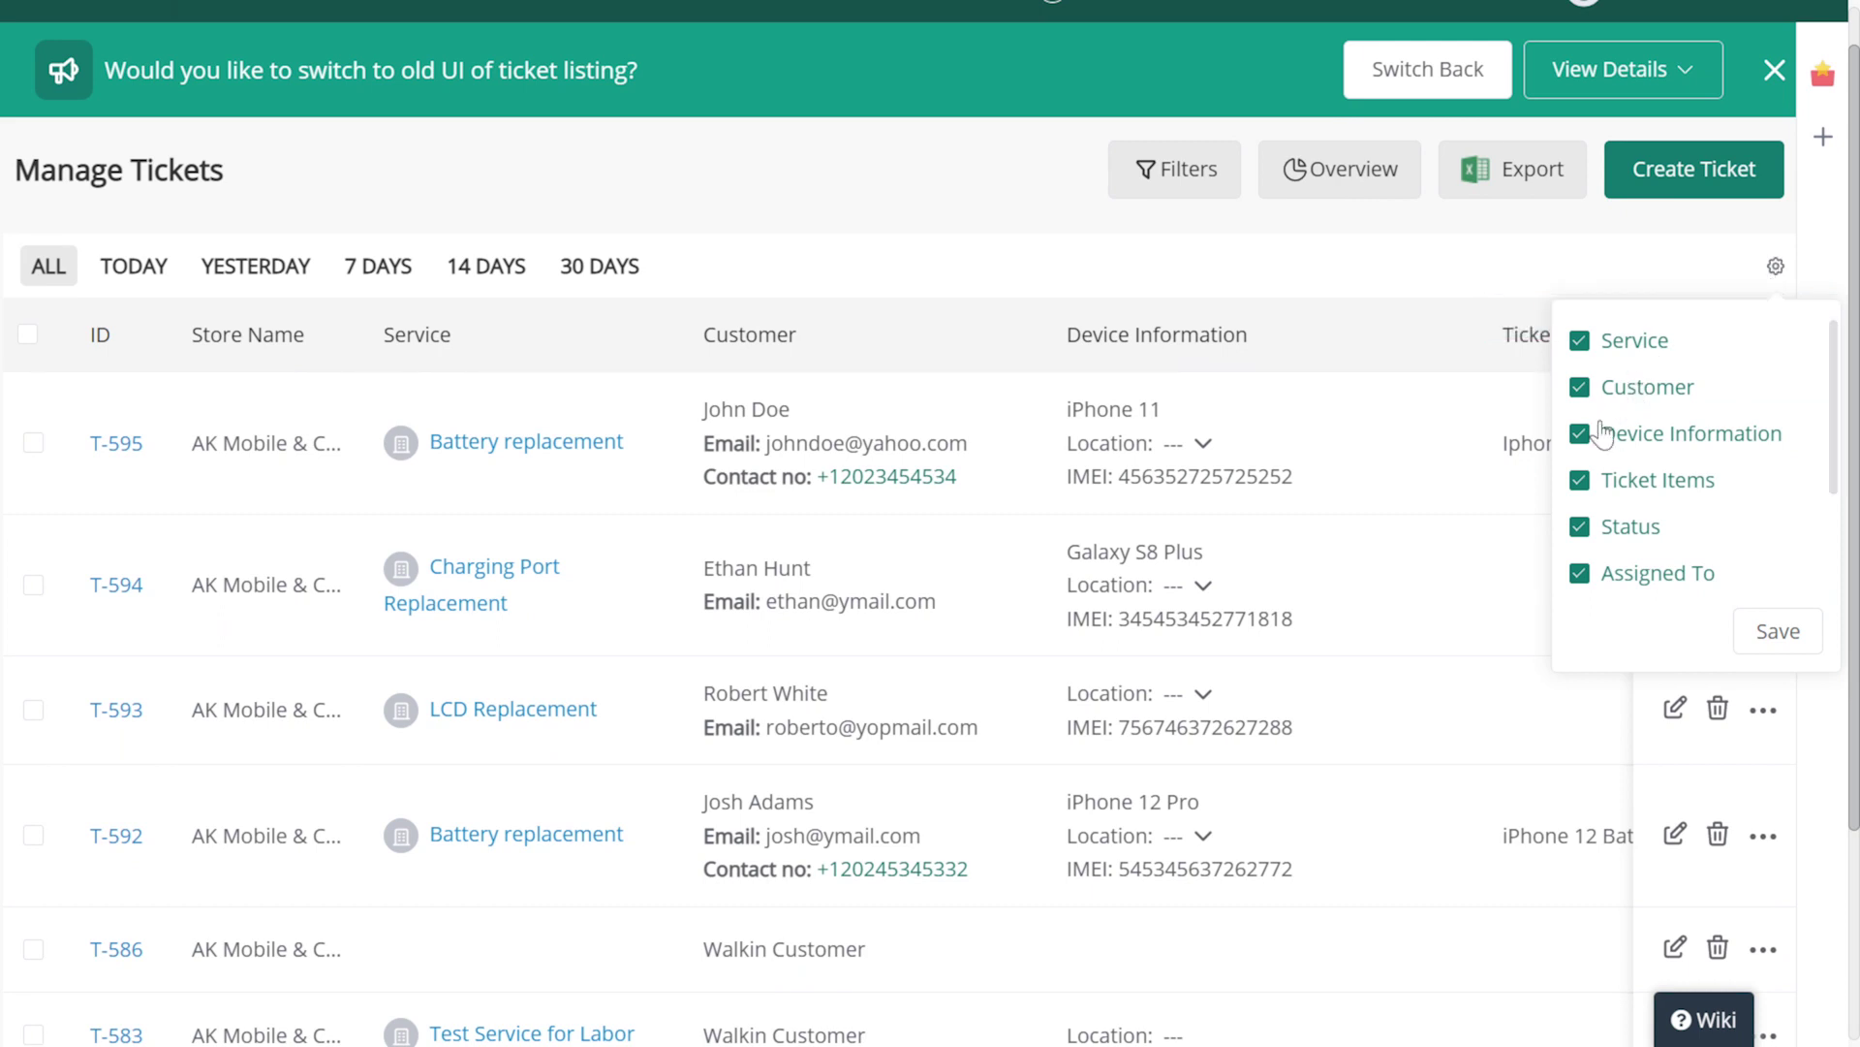
left_click(1579, 480)
scroll(1582, 509, "down", 2)
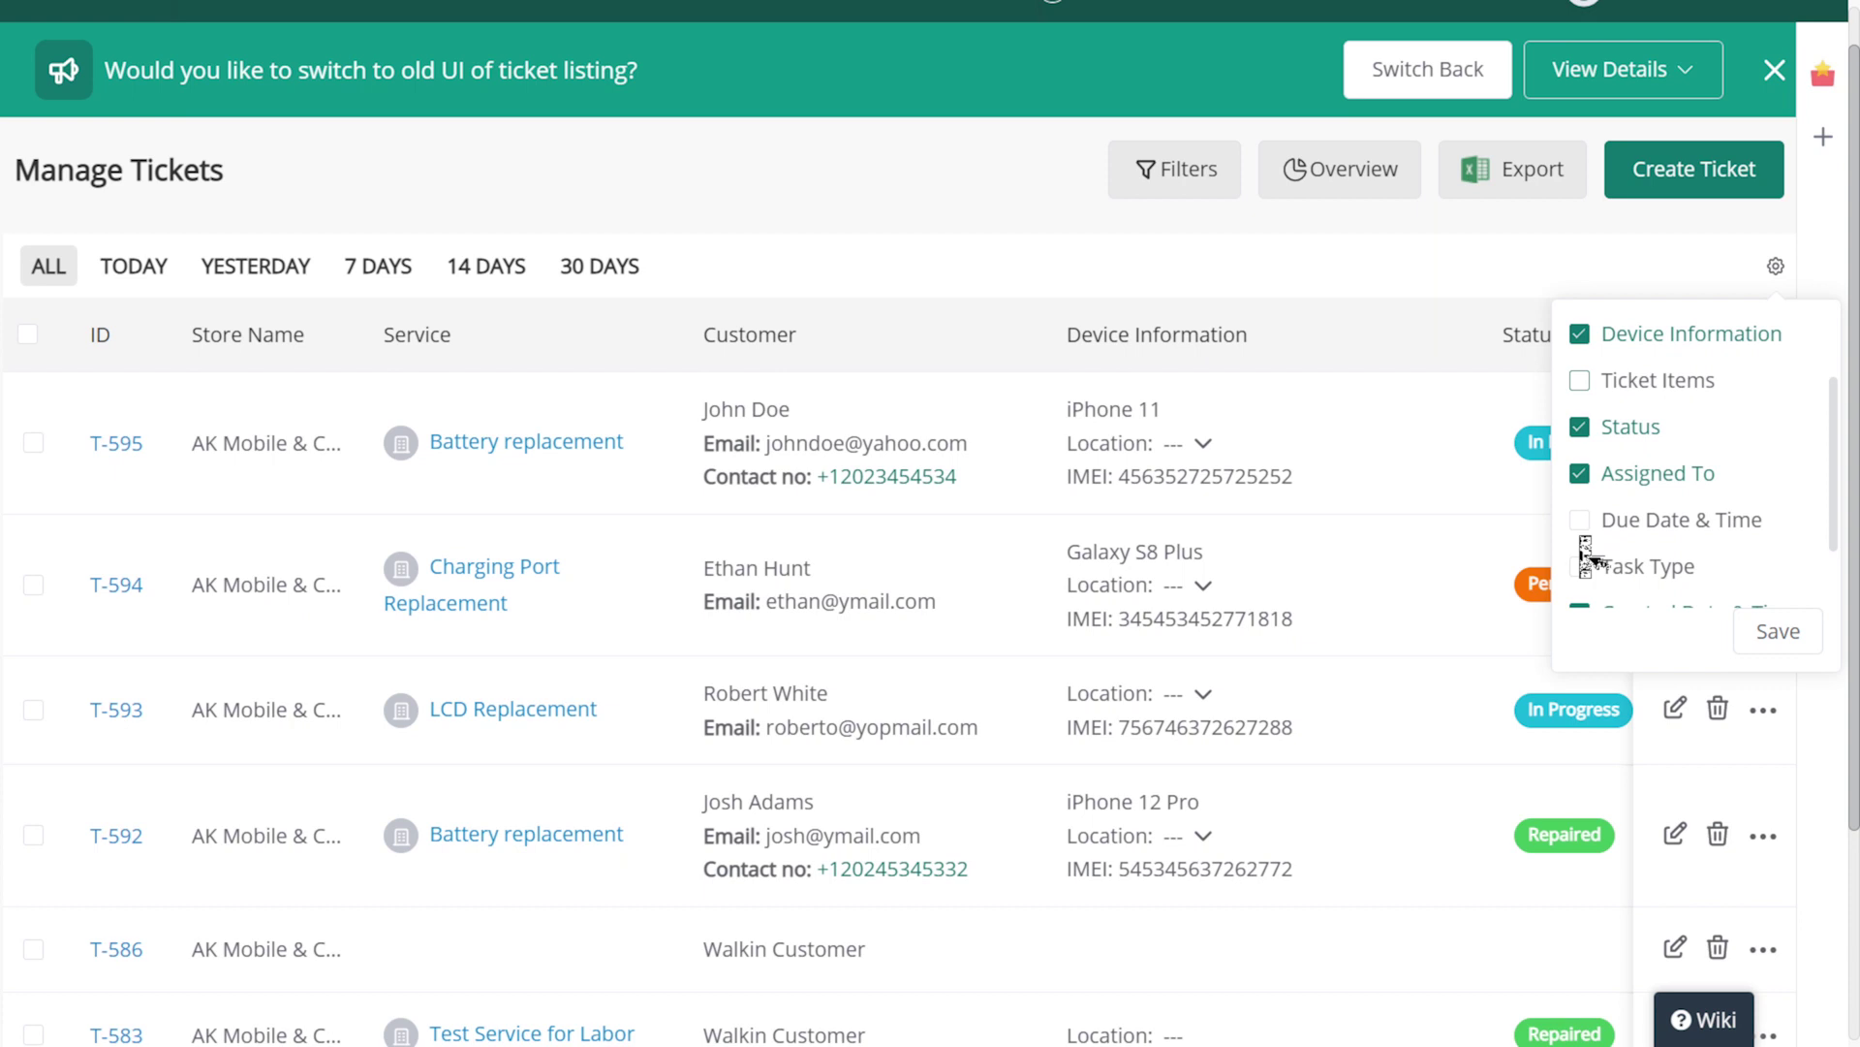
scroll(1582, 601, "down", 1)
scroll(1609, 513, "up", 2)
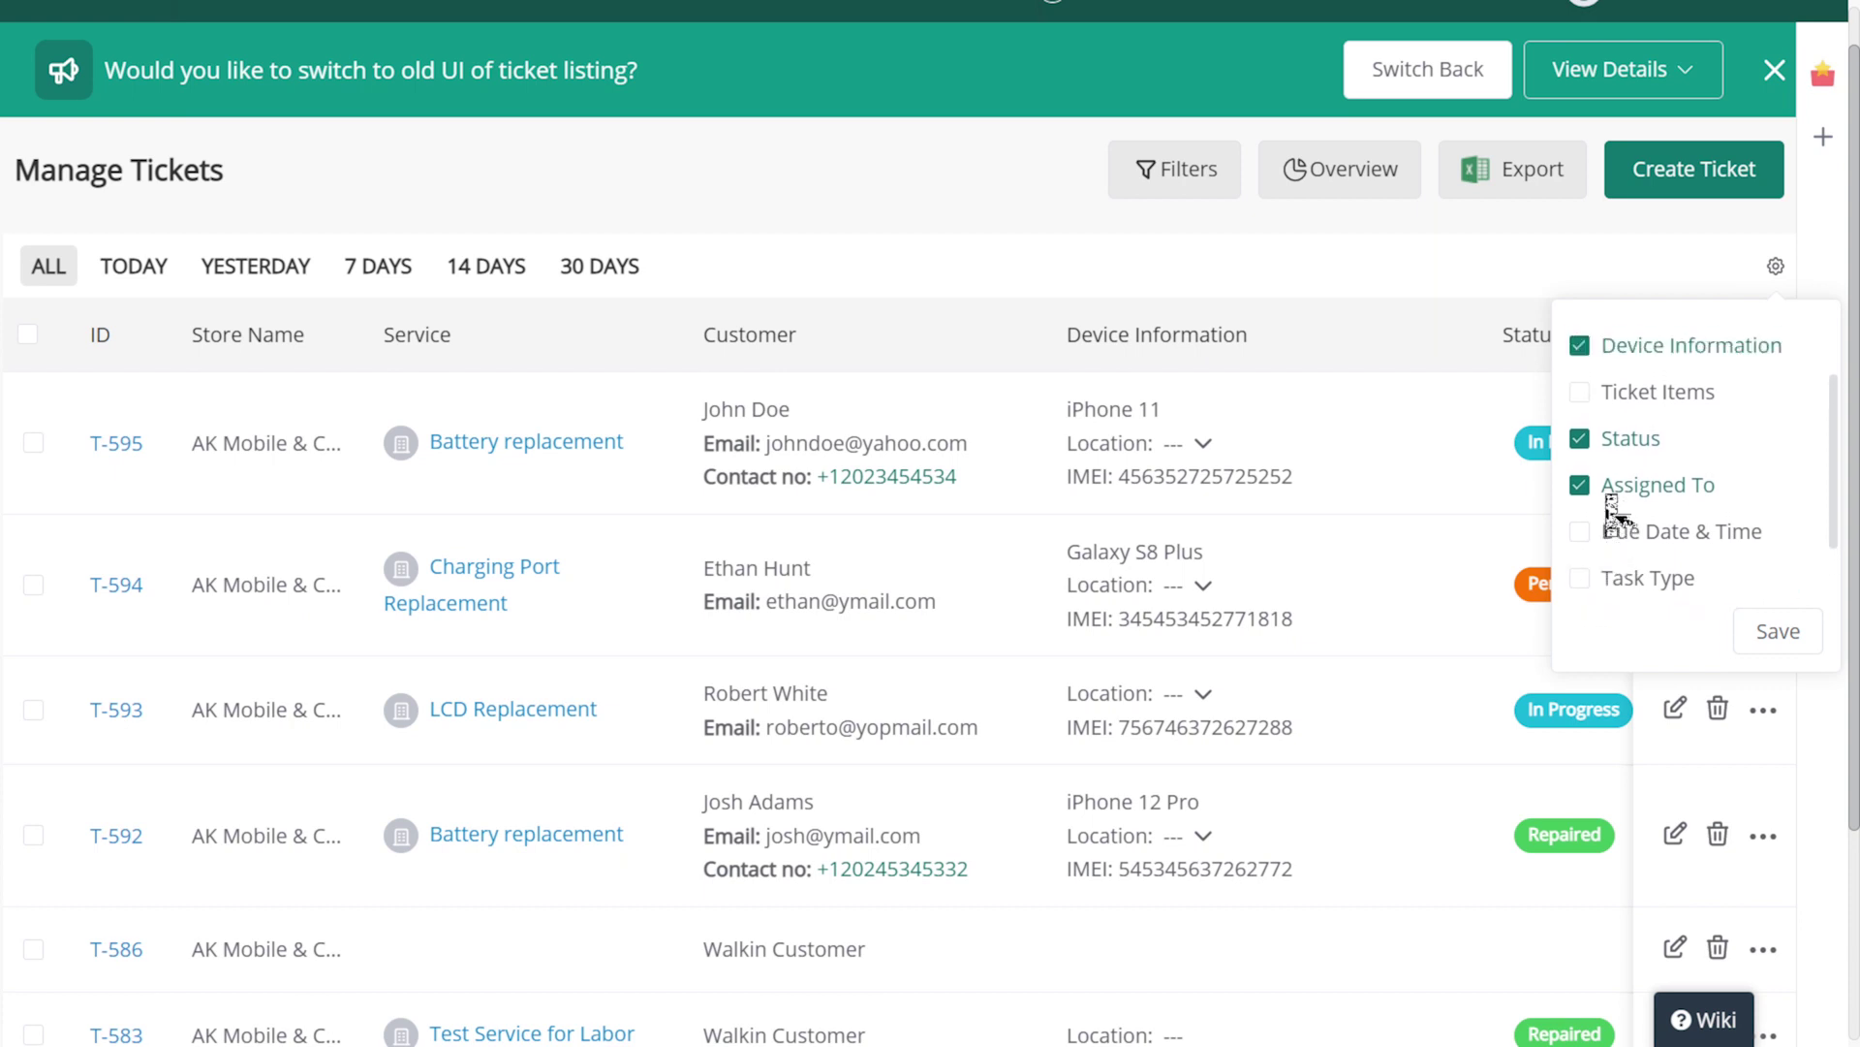
scroll(1614, 509, "up", 2)
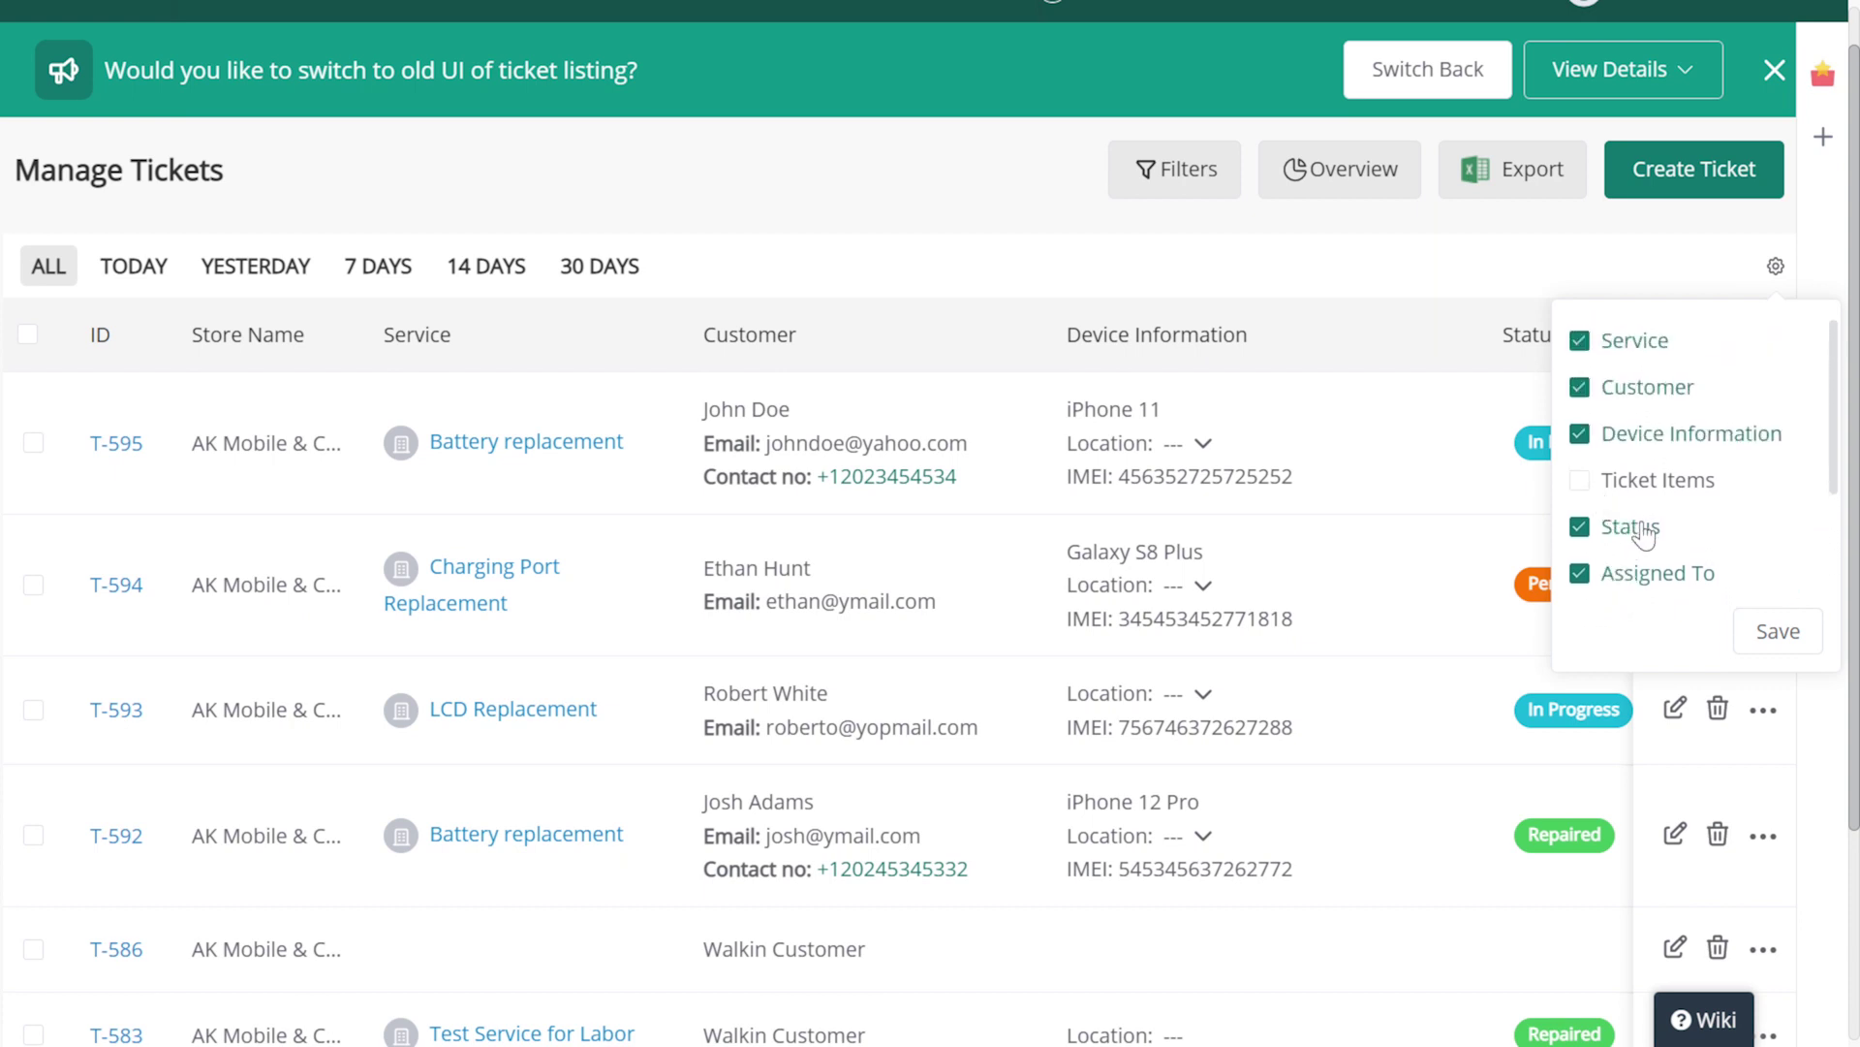
left_click_drag(1644, 535, 1655, 432)
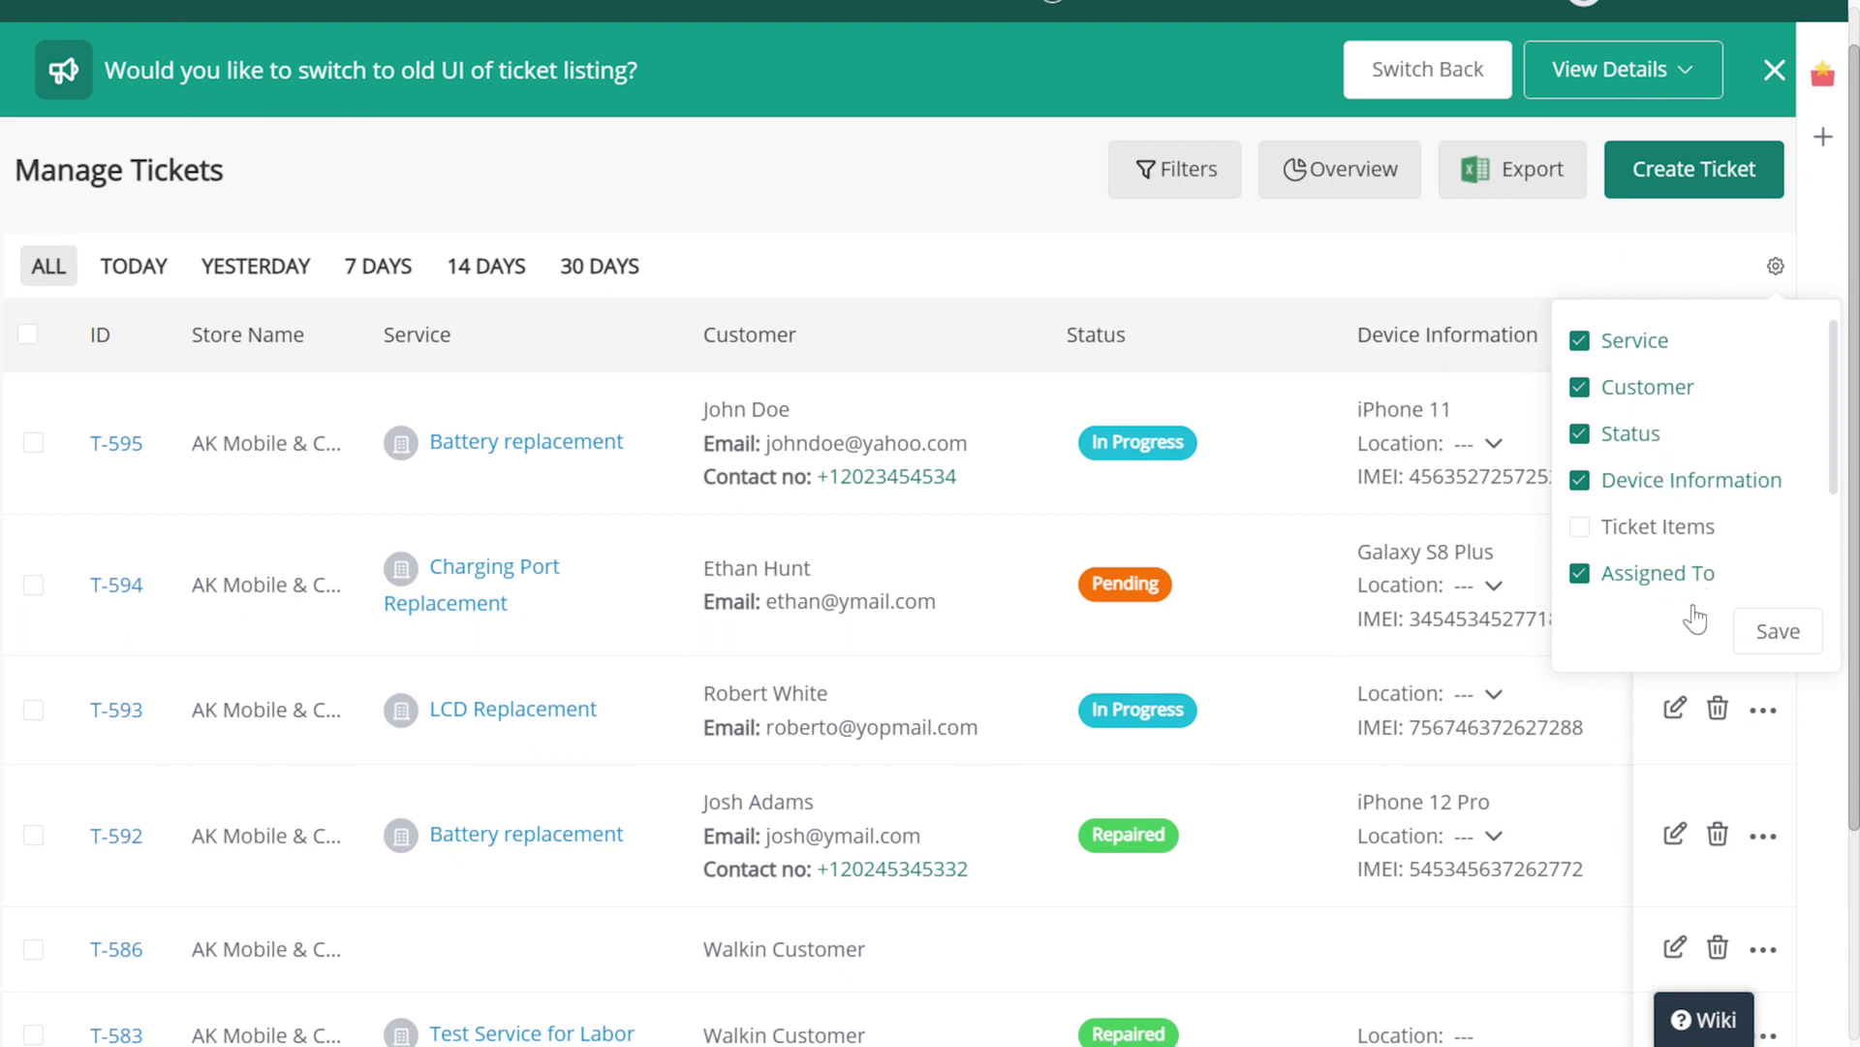
left_click(1750, 641)
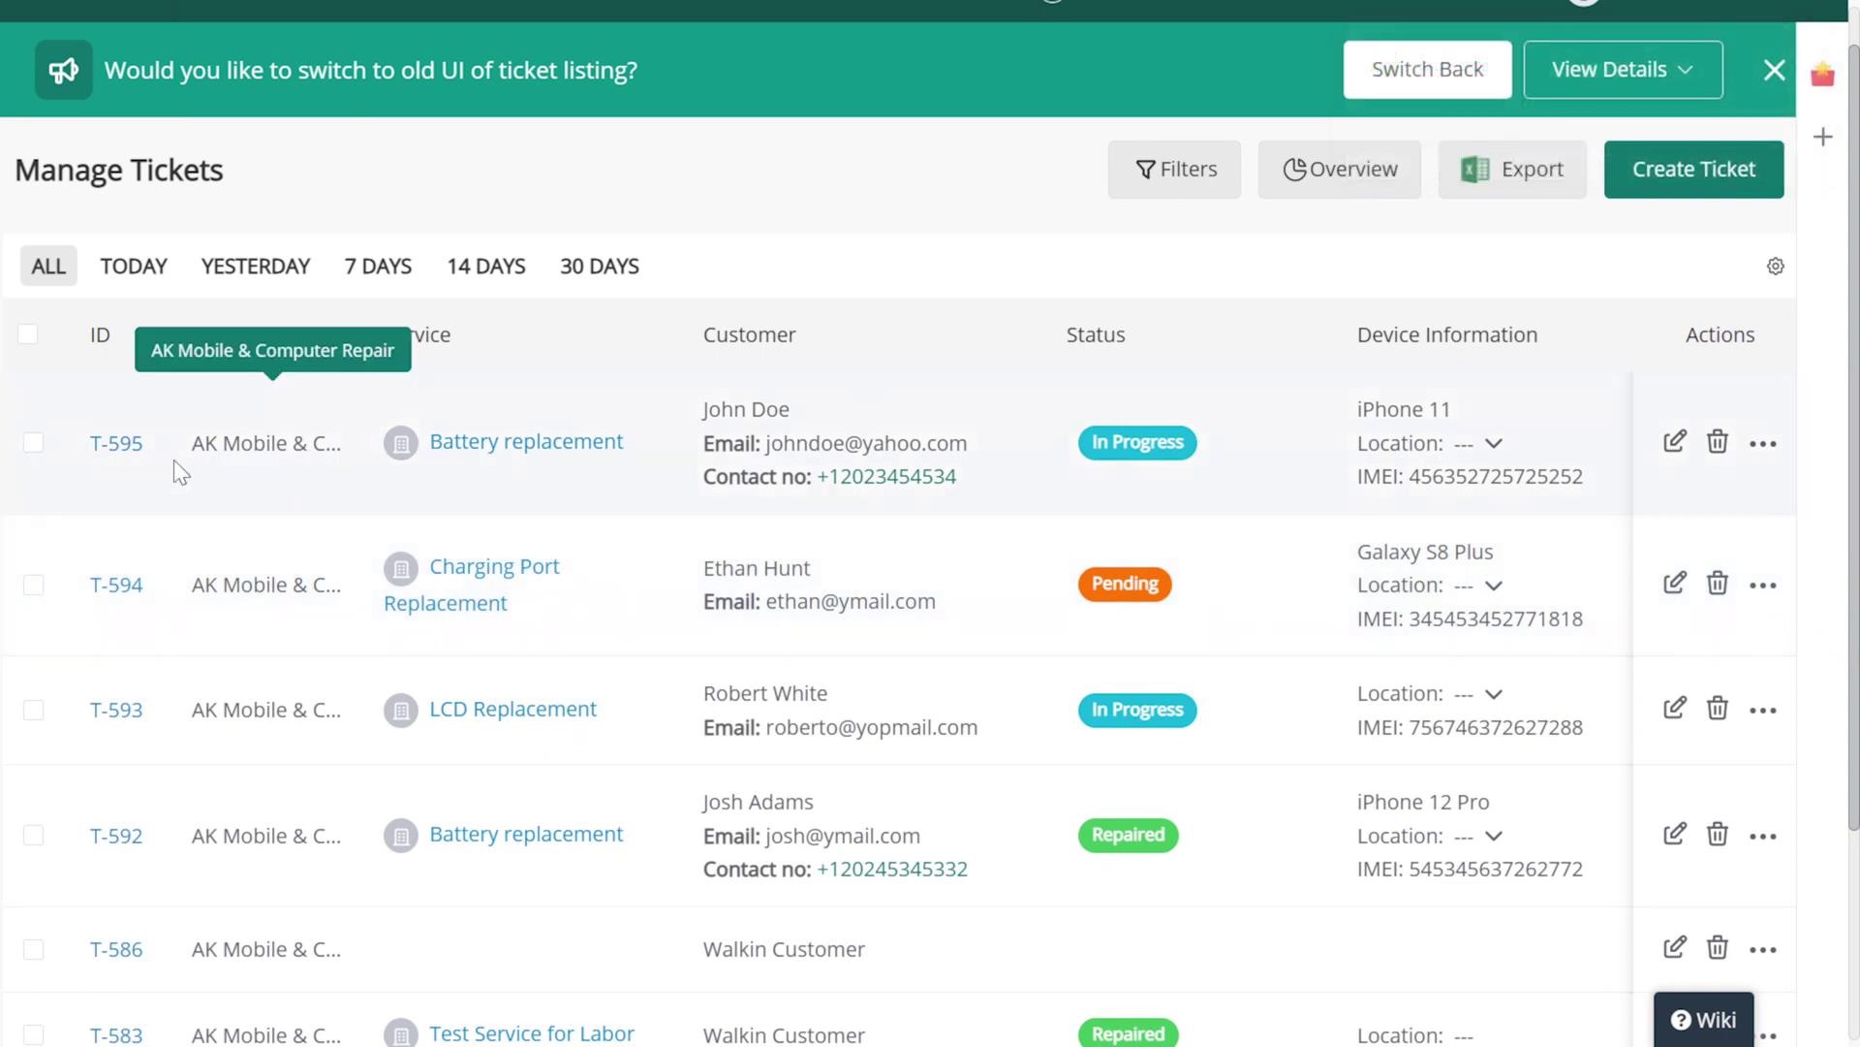
left_click(34, 443)
left_click(33, 584)
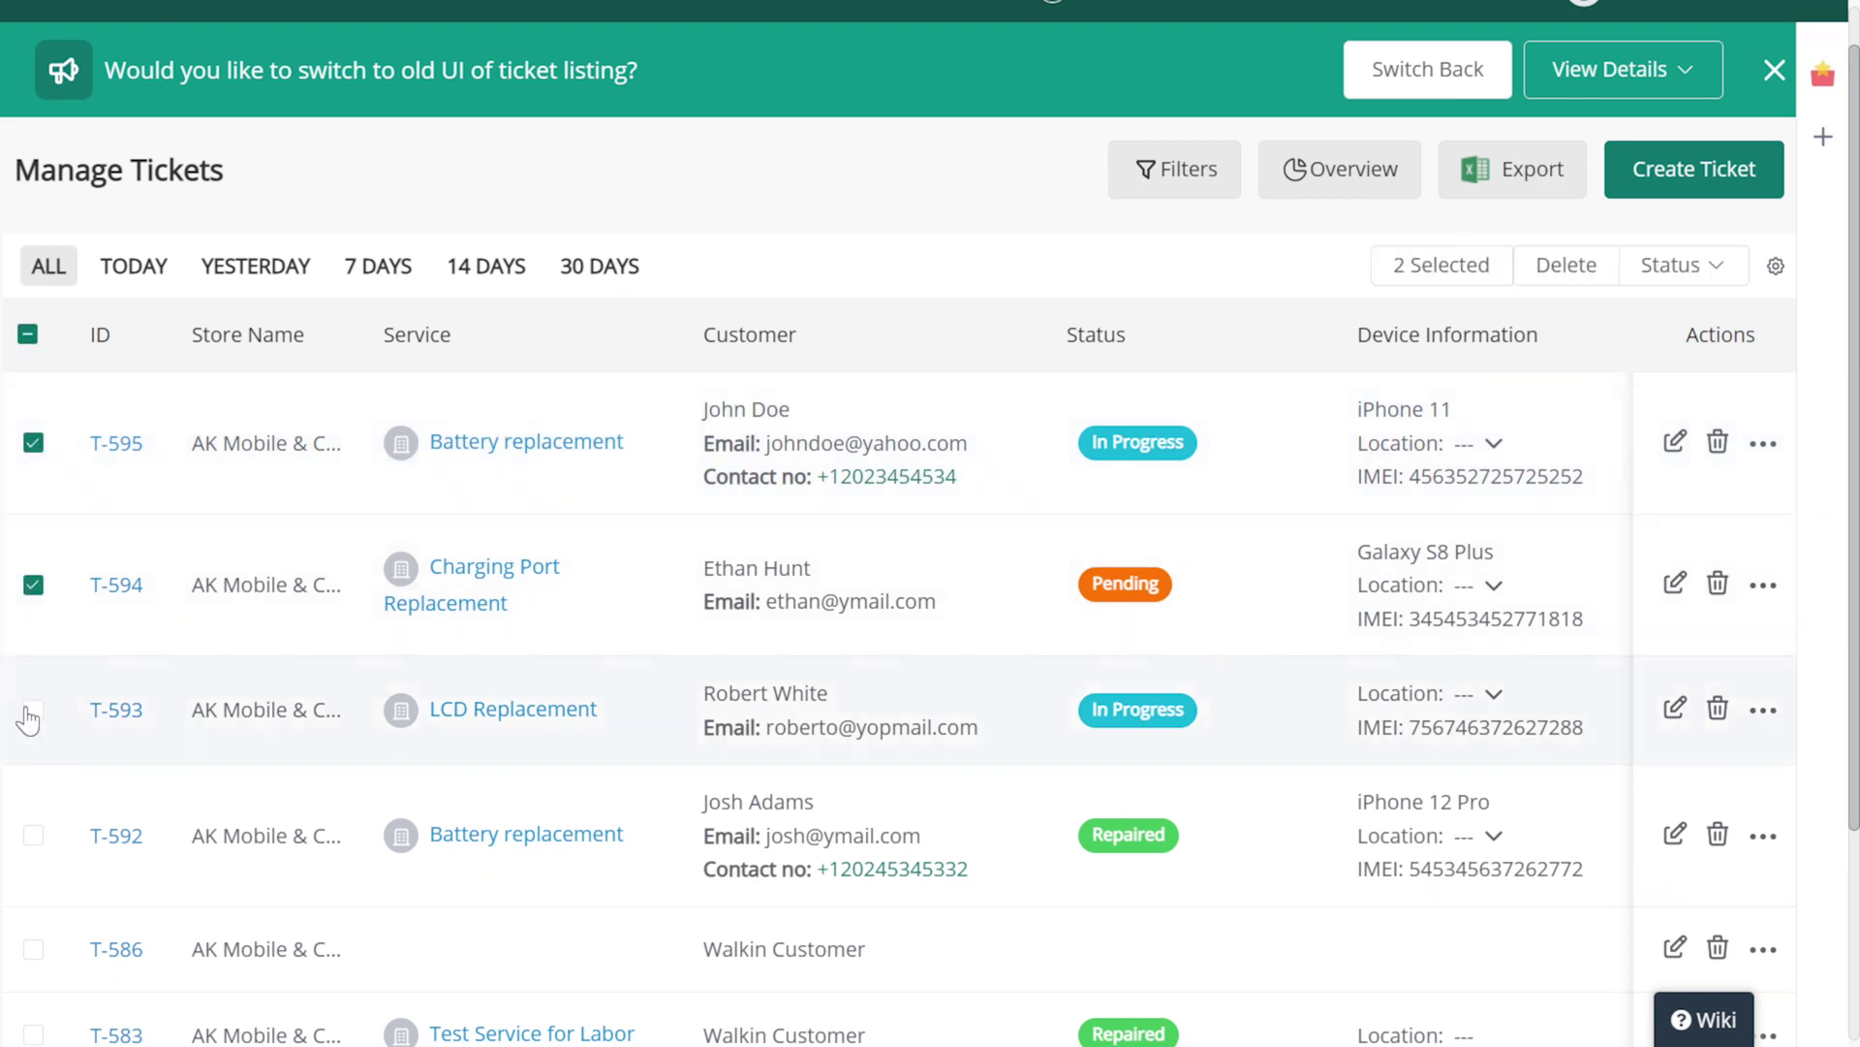
left_click(32, 710)
left_click(1720, 269)
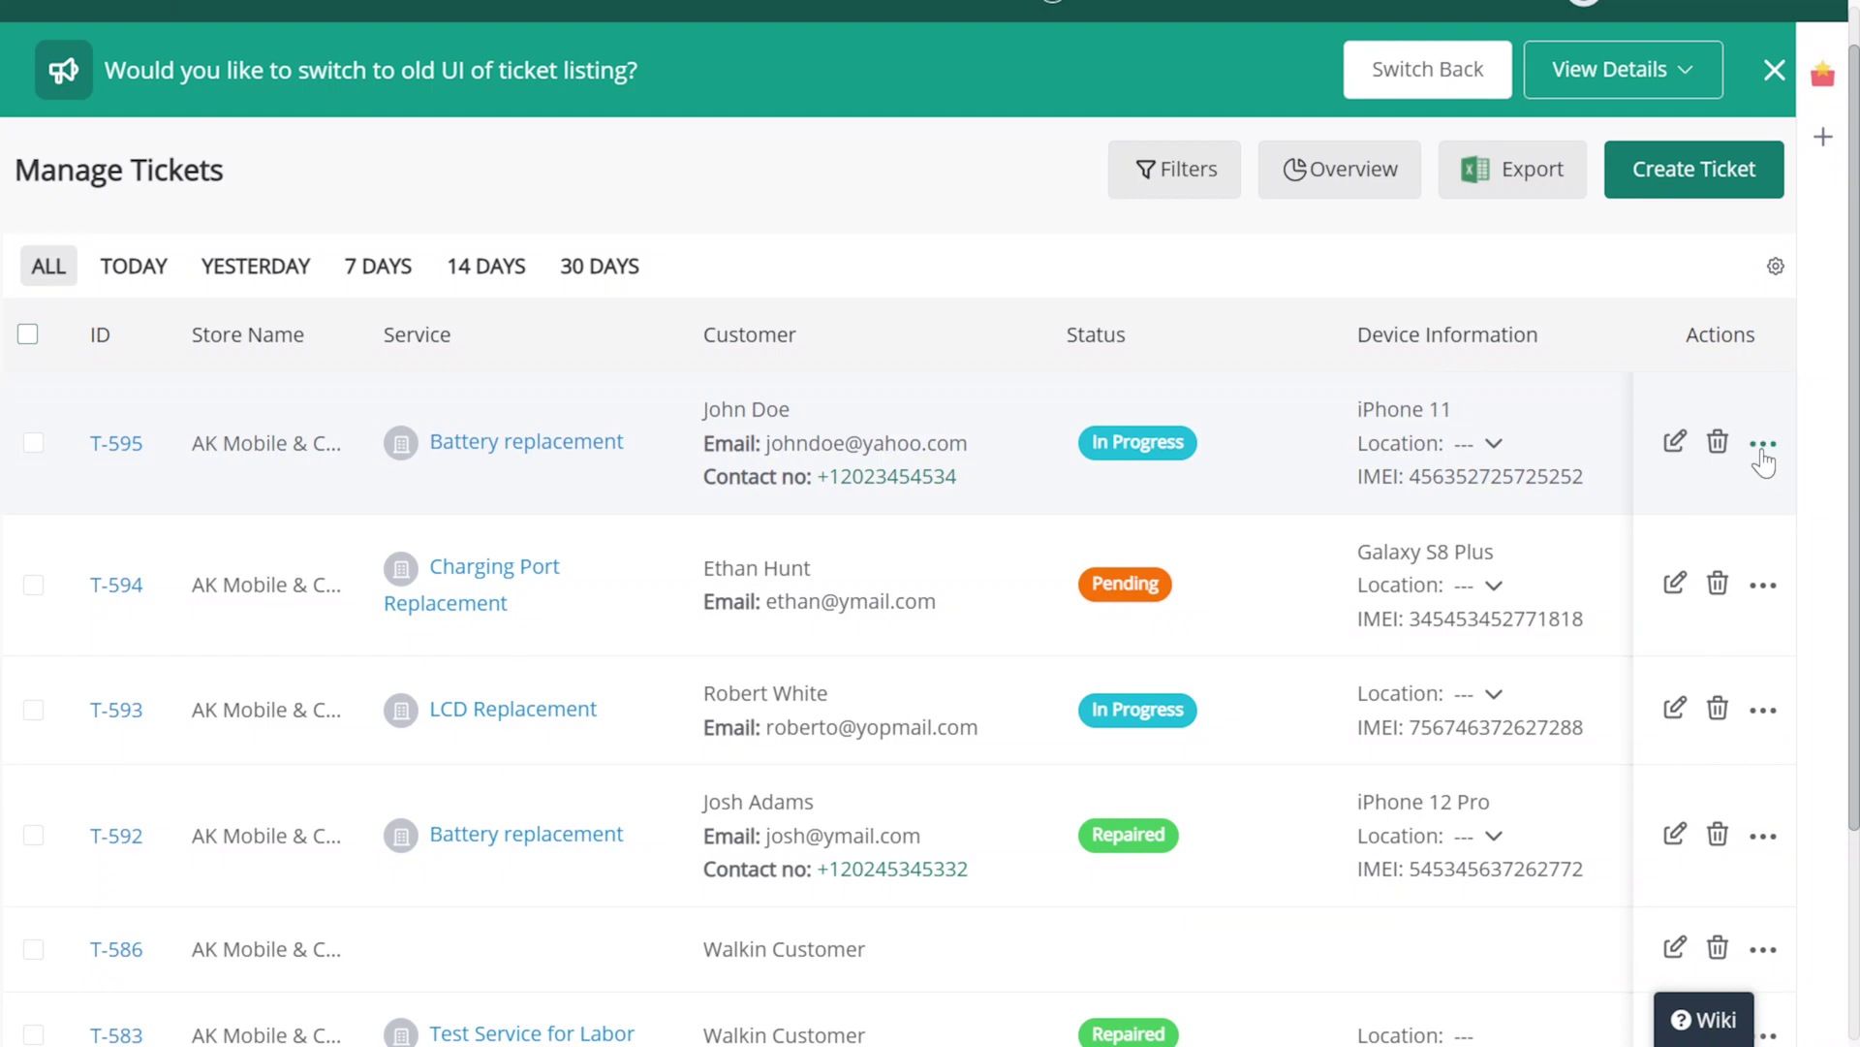
Check out ticket T-595 to POS and review the $187.00 total with $17.00 tax
left_click(1764, 445)
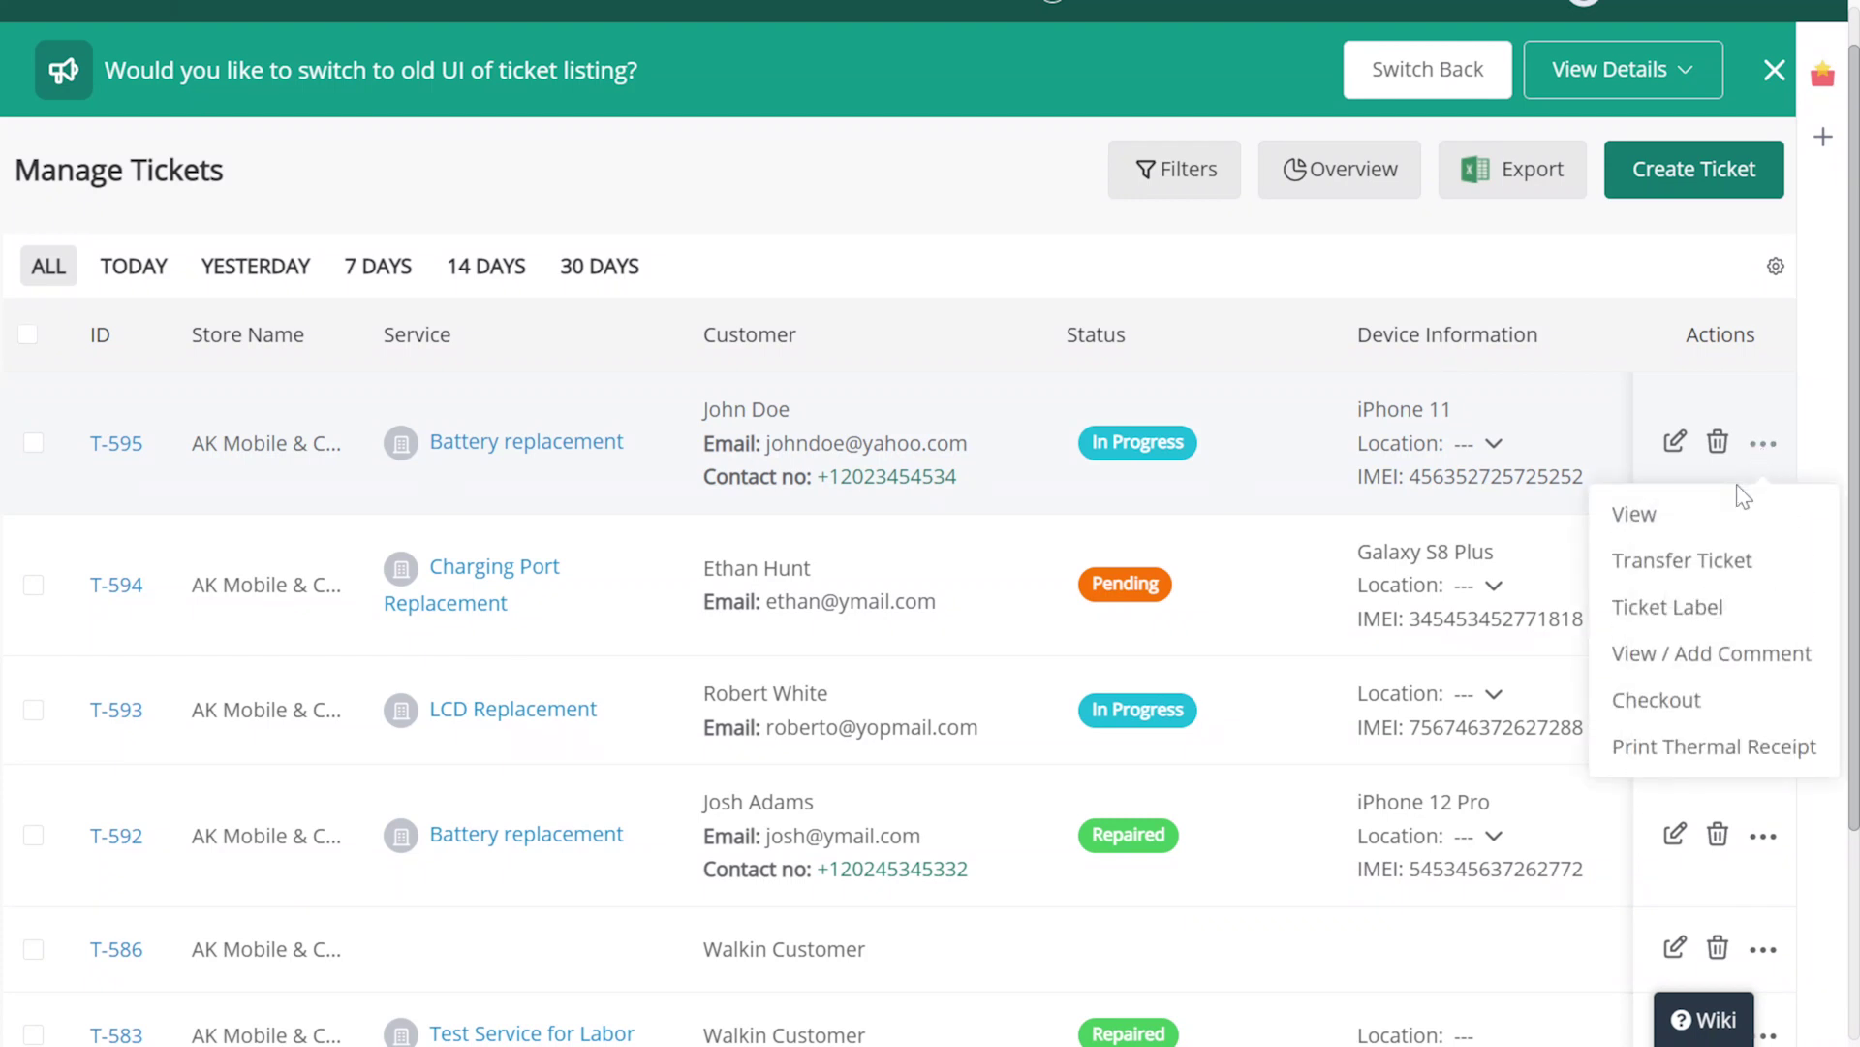
left_click(1667, 699)
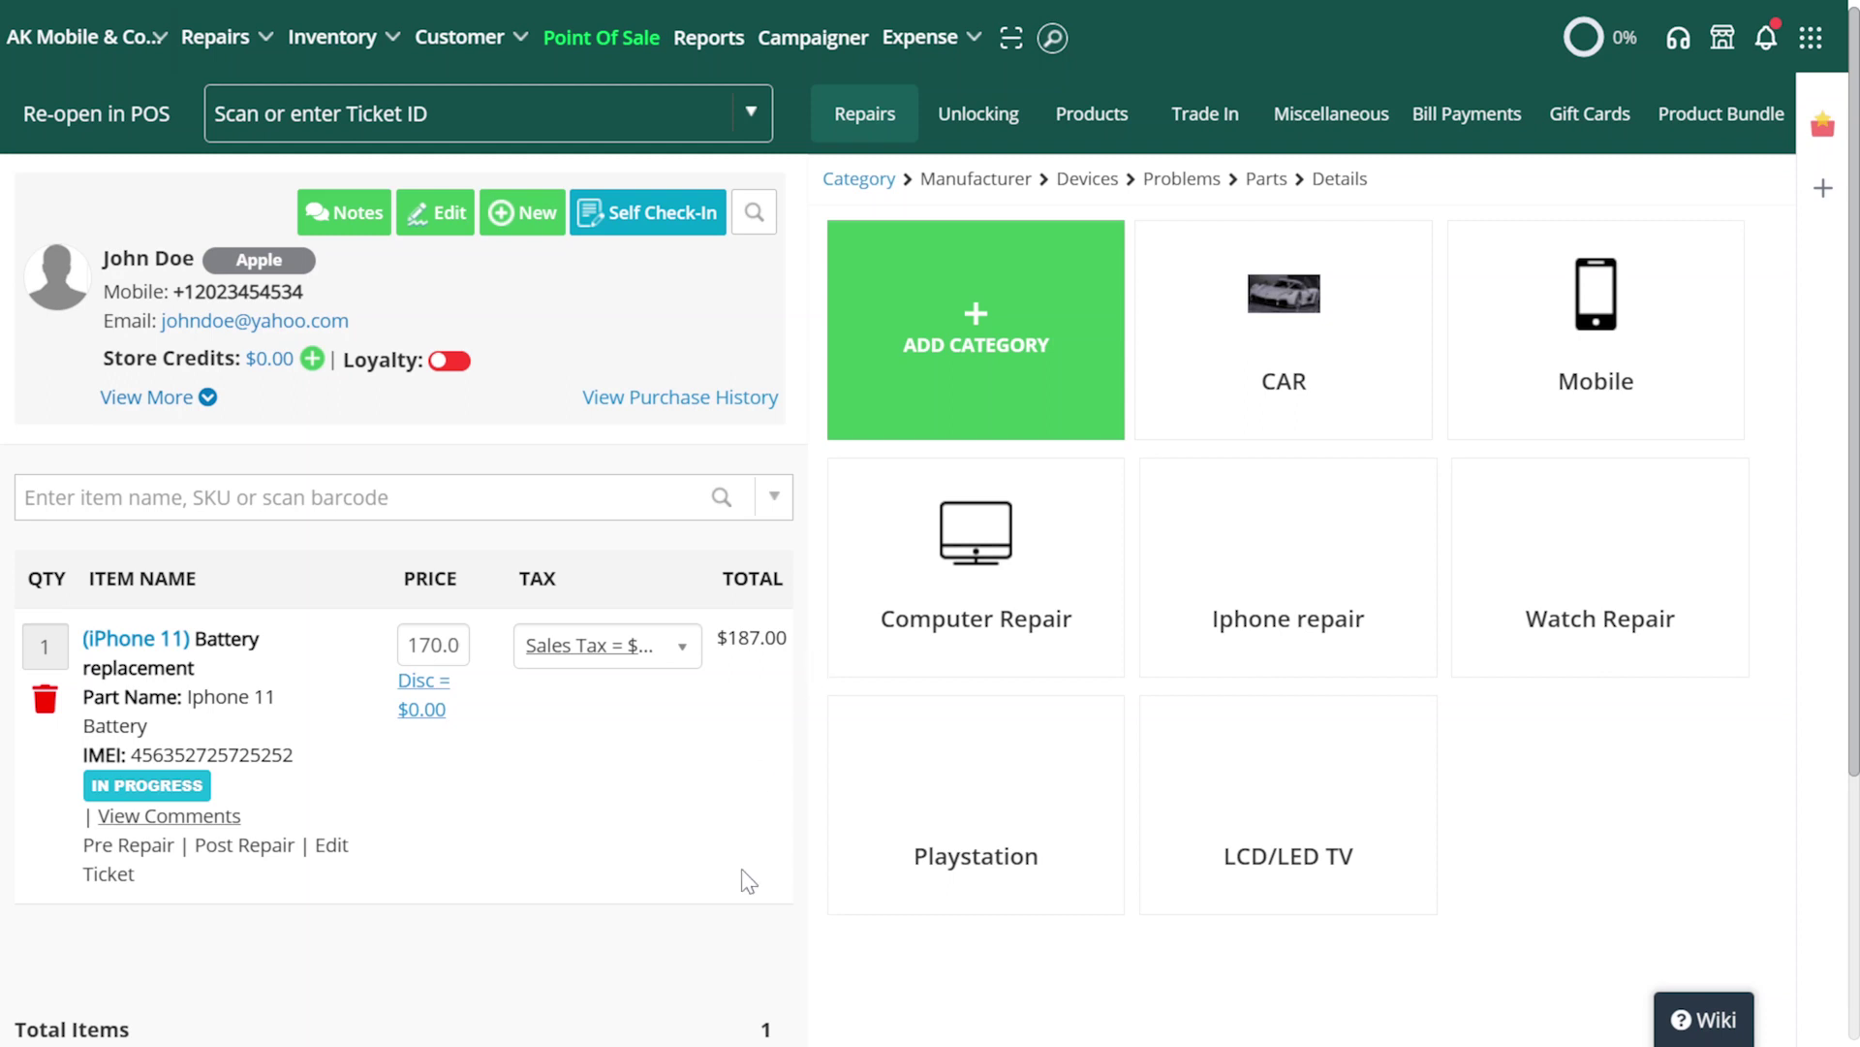
scroll(751, 872, "down", 3)
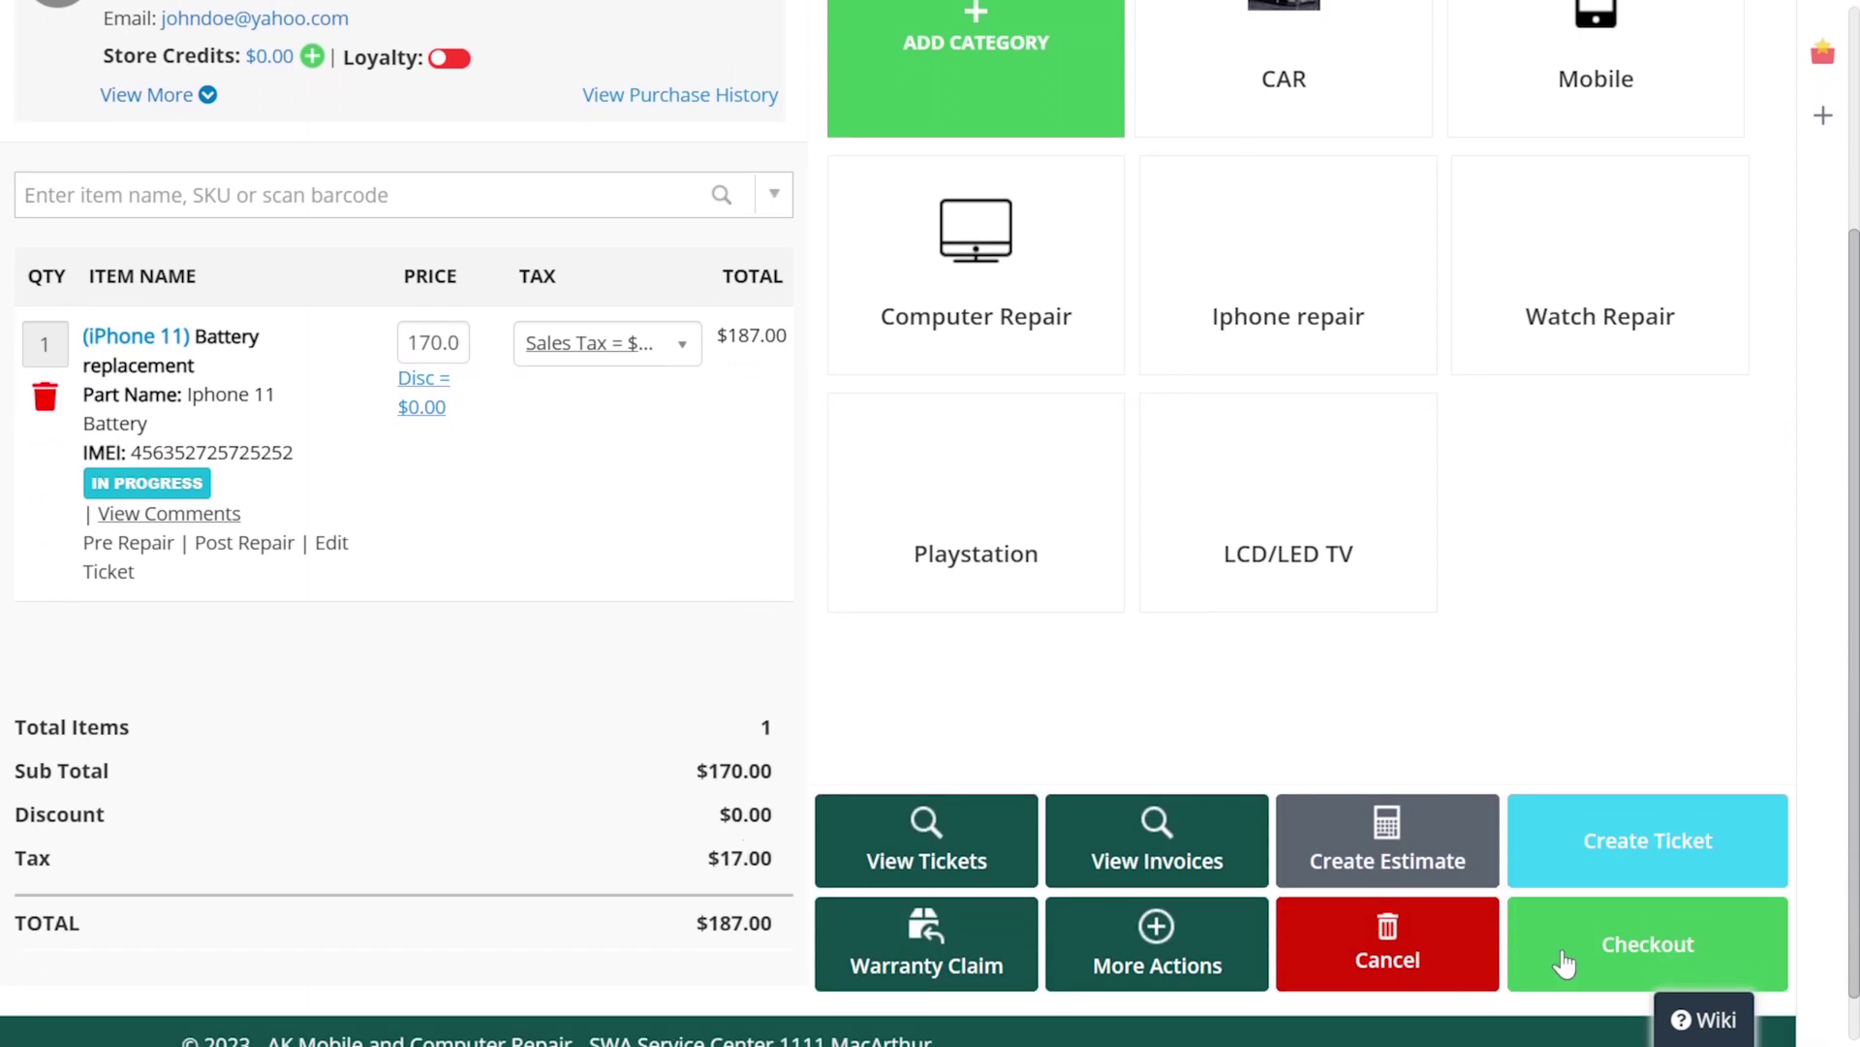